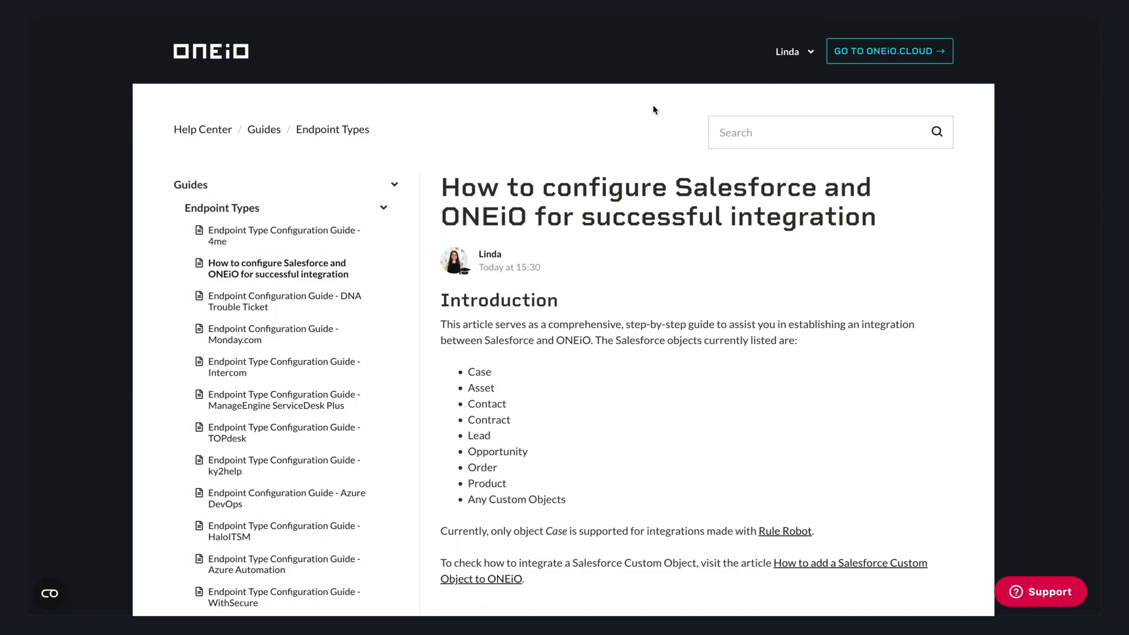
- Scroll the Help Center article down to the 'Install the ONEiO Integration components package' section
scroll(653, 110, down, 10)
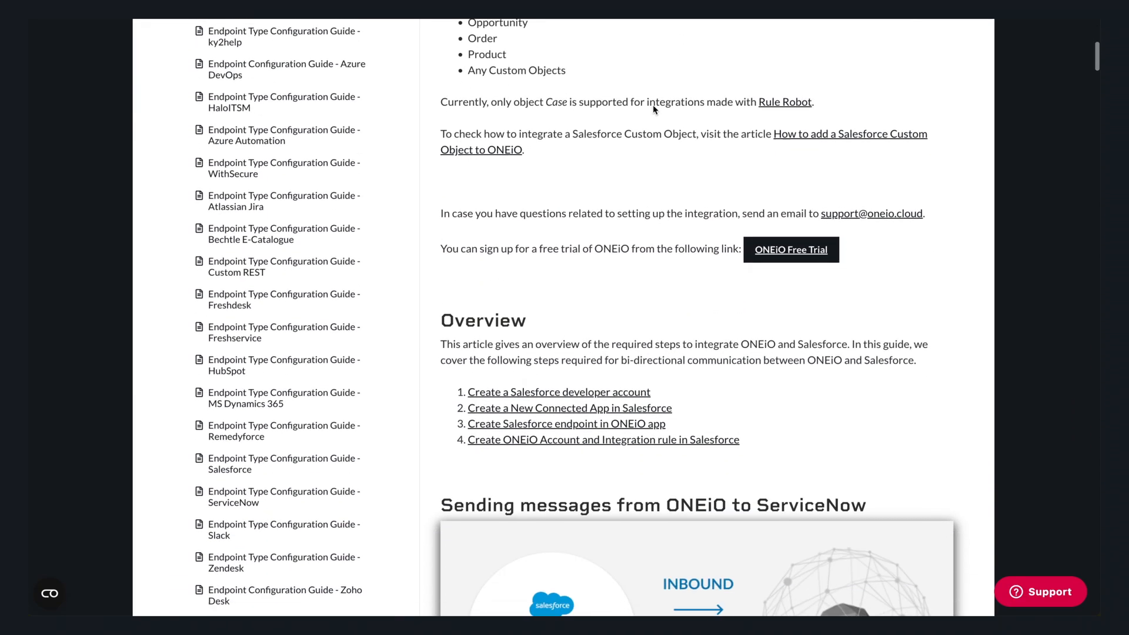
scroll(653, 110, down, 10)
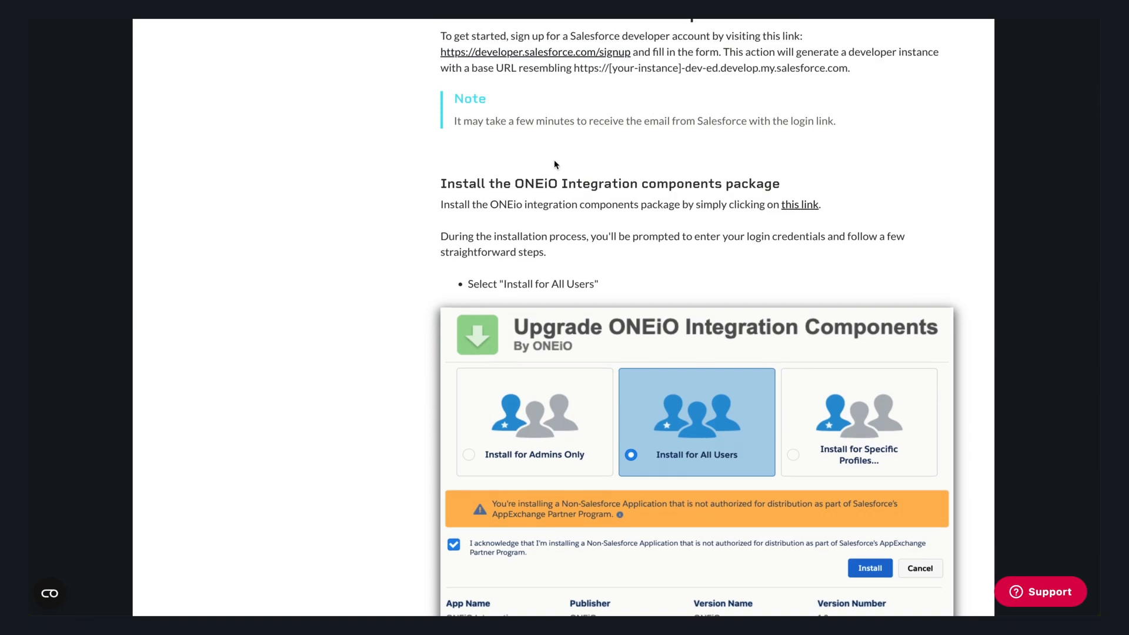
- Follow the package installation link and sign in to Salesforce with the saved username and password
click(801, 206)
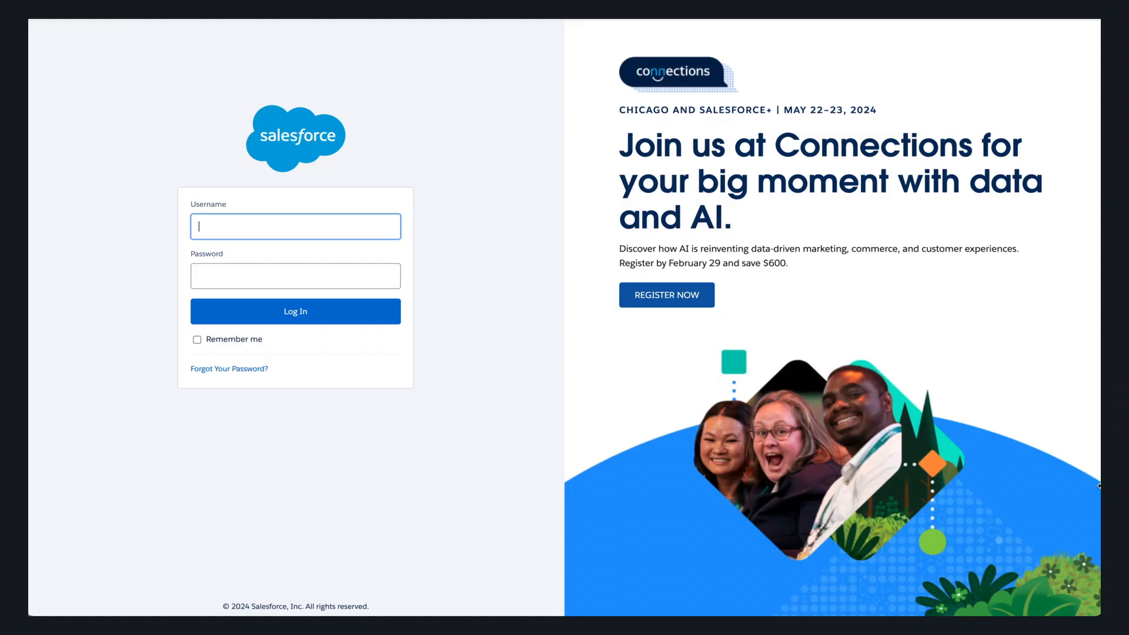
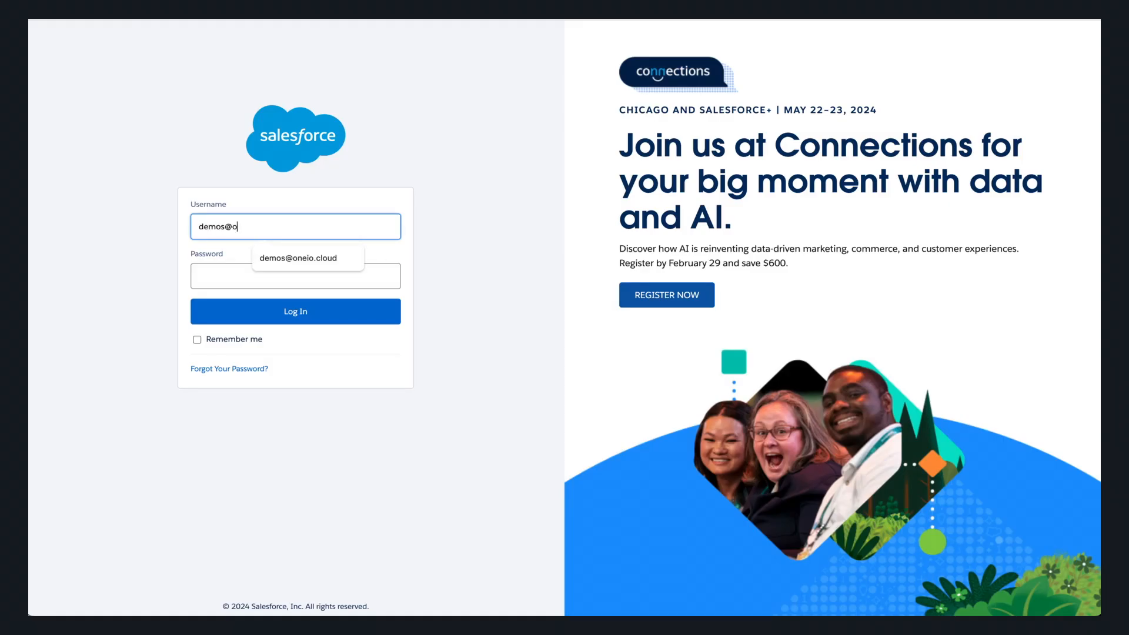
key(Tab)
key(ctrl+v)
click(343, 320)
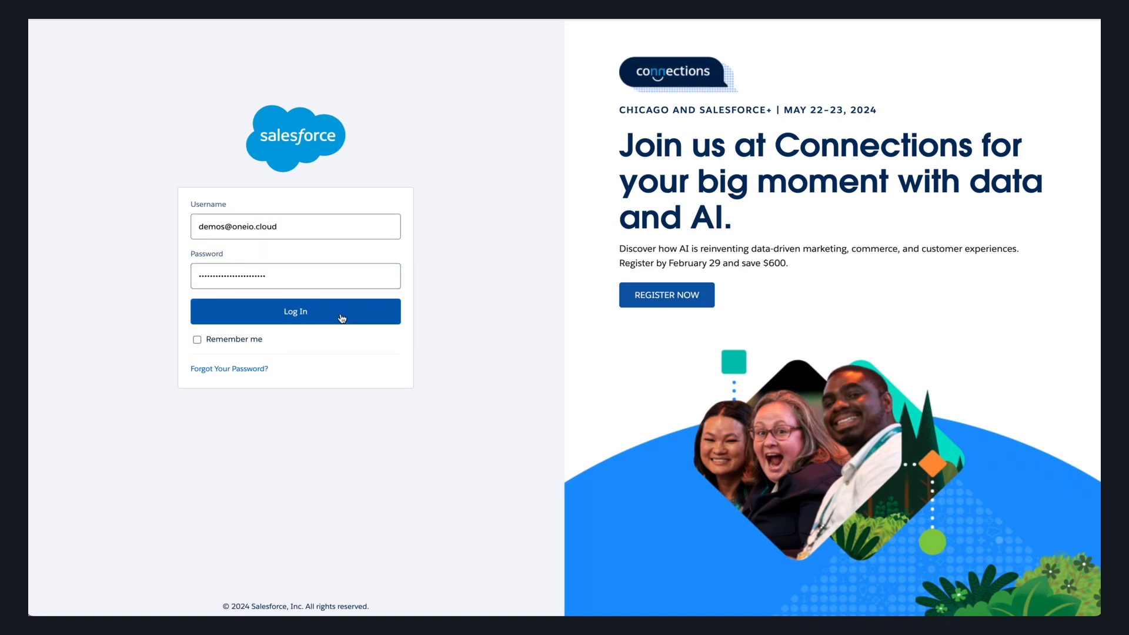
- Install the ONEiO Integration Components package for all users, granting third-party access
click(636, 280)
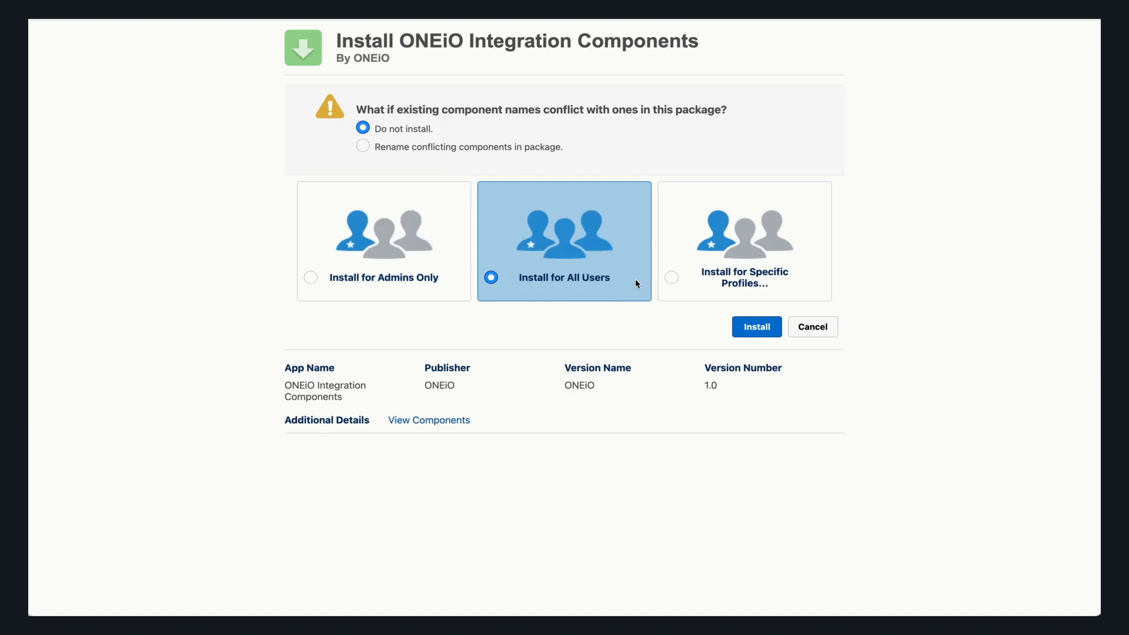
click(752, 329)
click(472, 352)
click(533, 372)
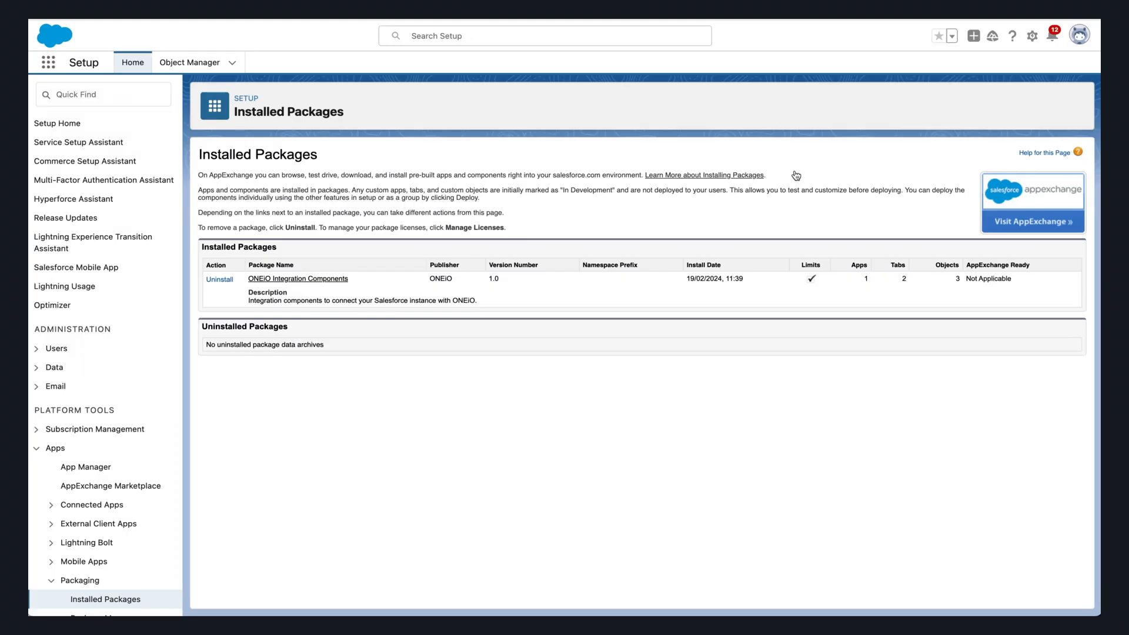
- Find App Manager through Quick Find 'manage' and start a new connected app
click(114, 98)
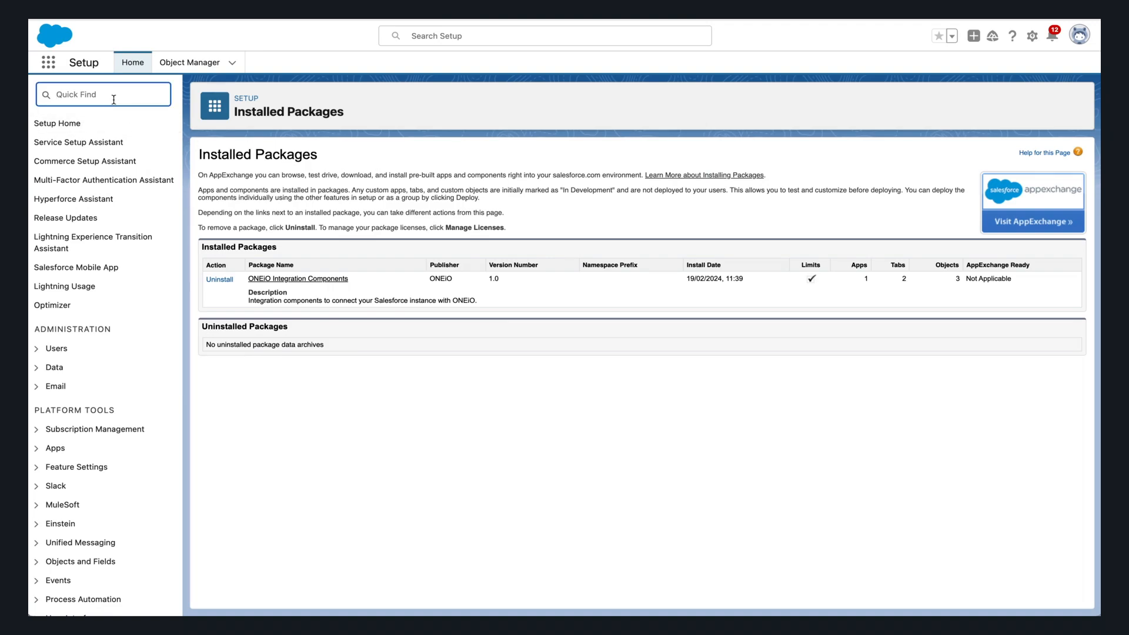
text(manage)
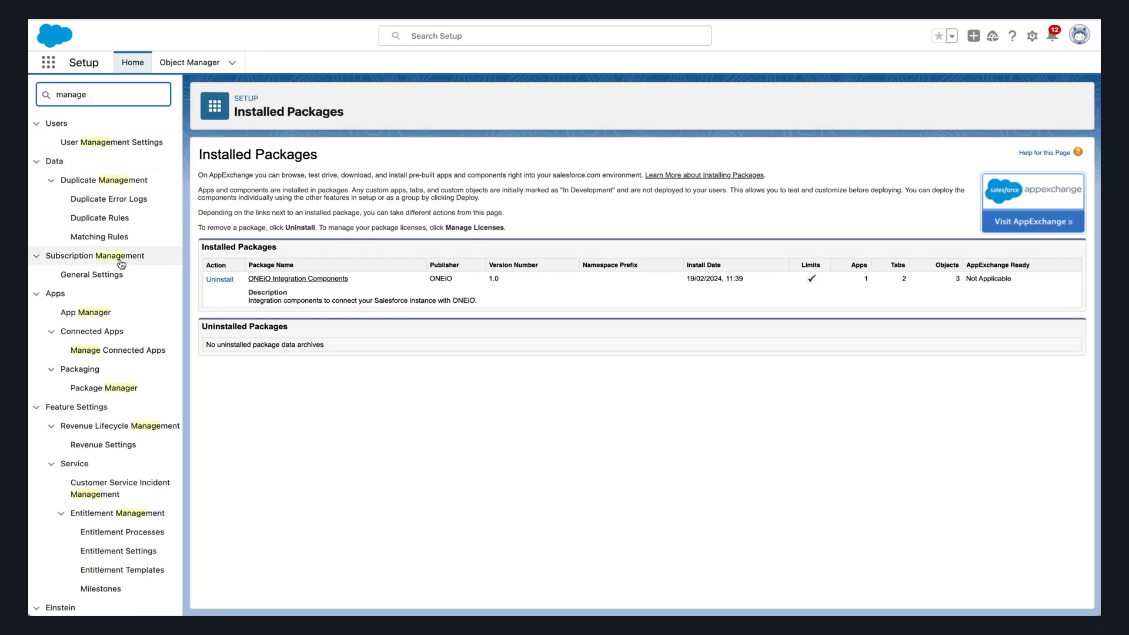
click(122, 317)
click(1060, 109)
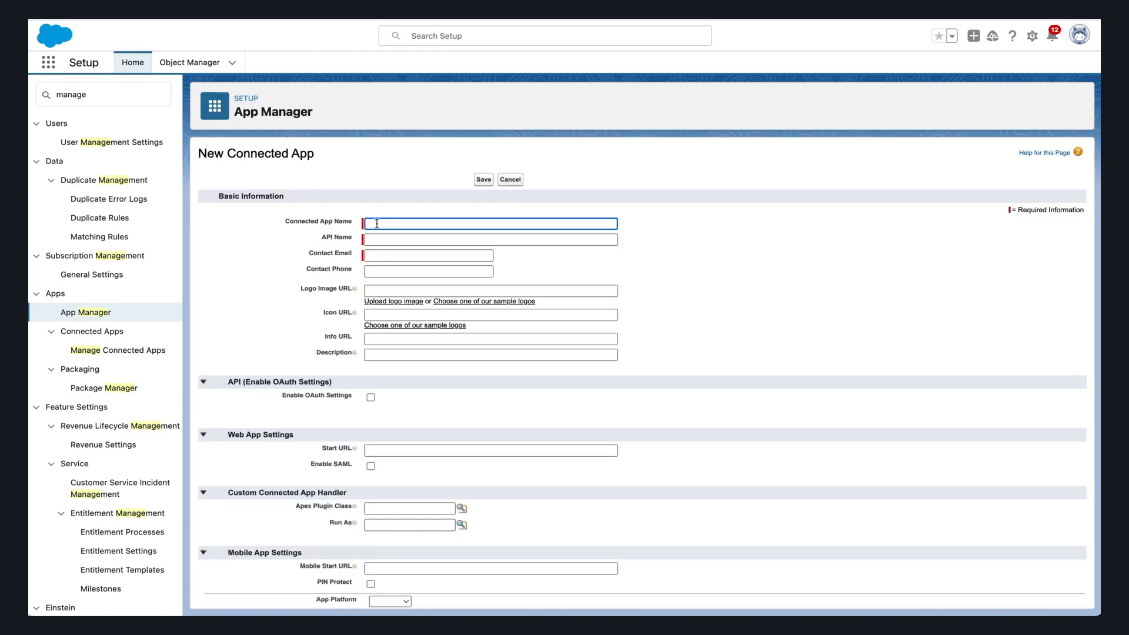
- Name the app ONEIO, enter the contact e-mail, enable OAuth and paste the callback URL
text(ONEIO)
key(Tab)
key(Tab)
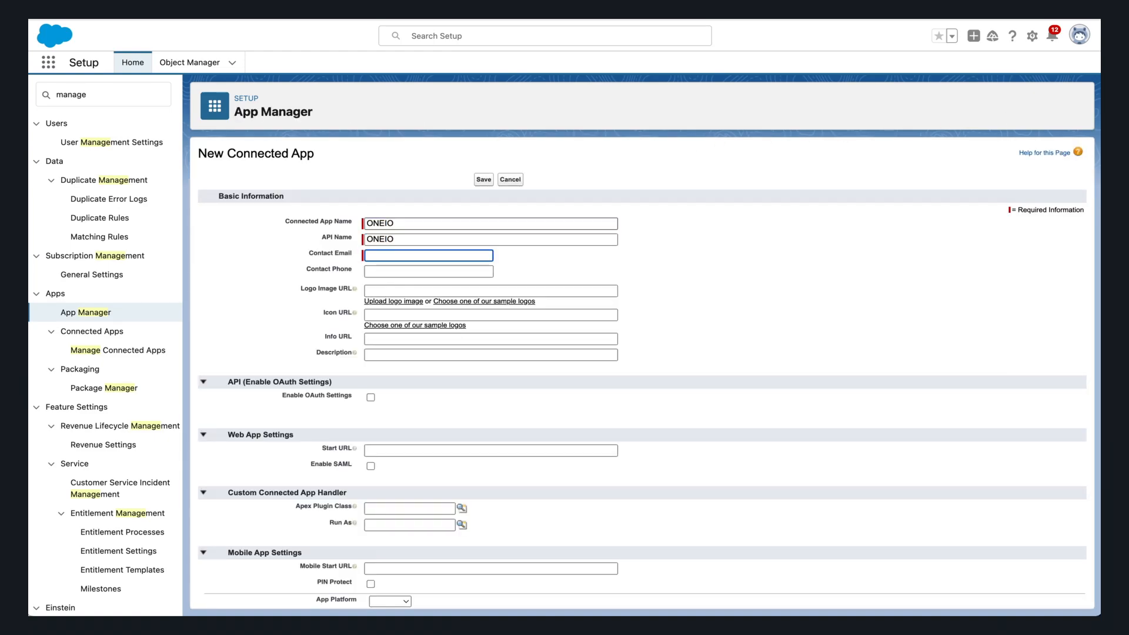
click(371, 398)
click(383, 435)
text(https://login.salesforce.com/services/oauth2/success)
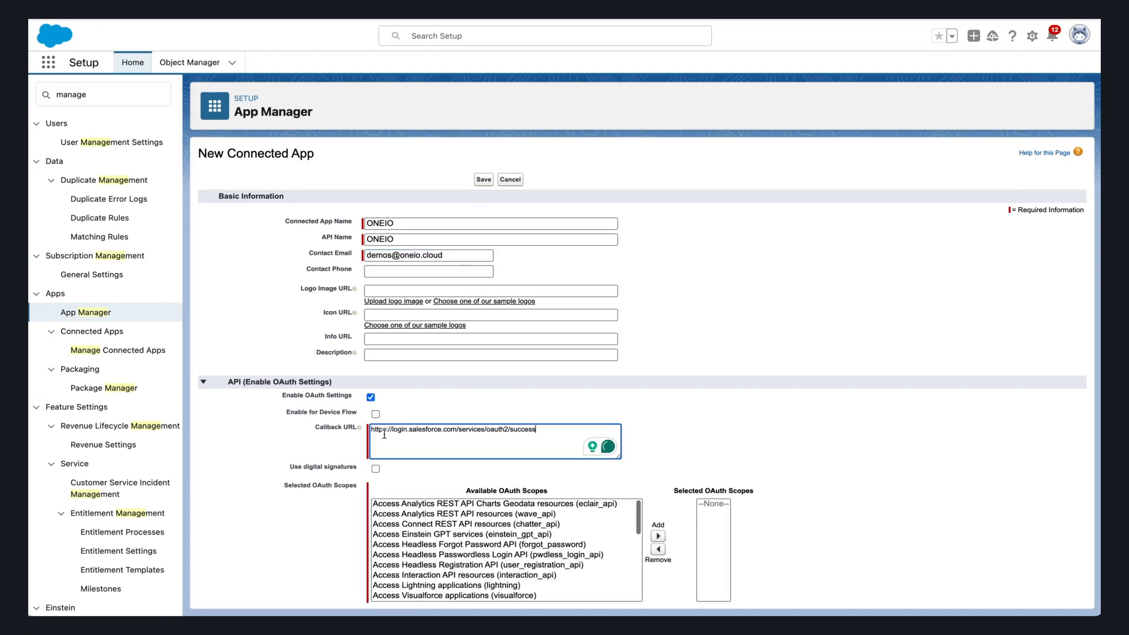
- Add the Salesforce API Platform scope, set Run As to Integration User, and save
scroll(355, 495, down, 5)
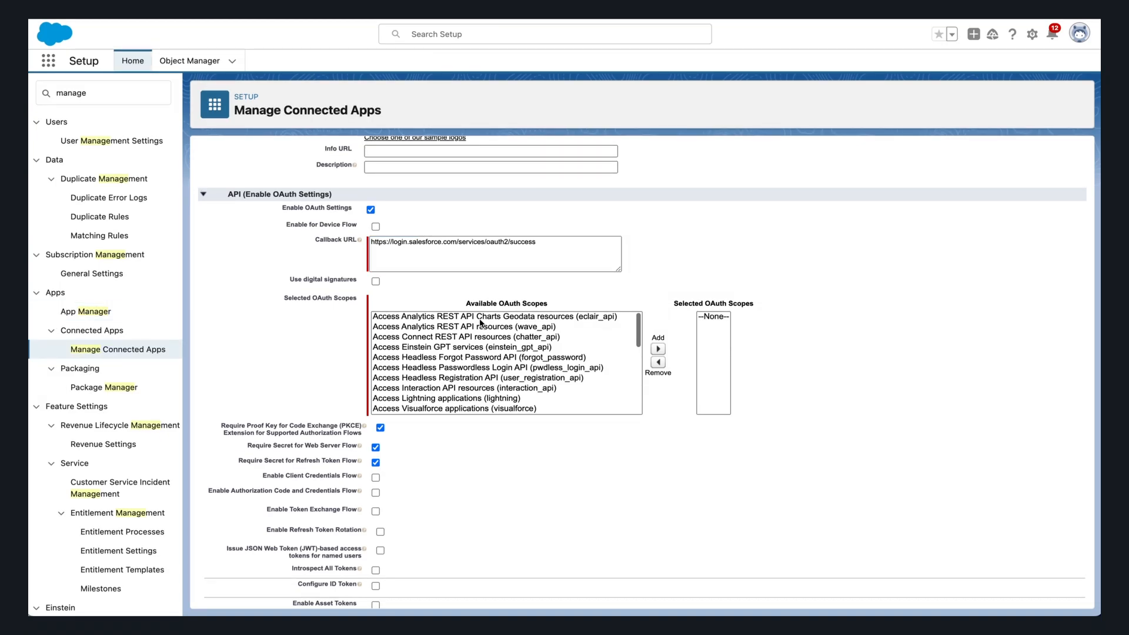
scroll(481, 324, down, 5)
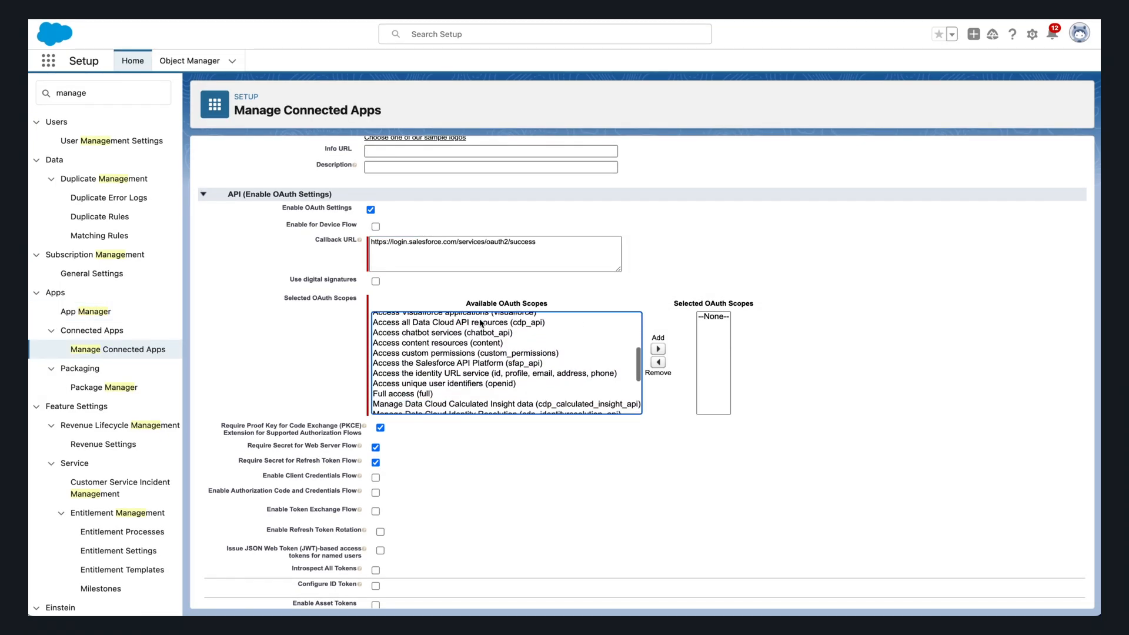
click(527, 329)
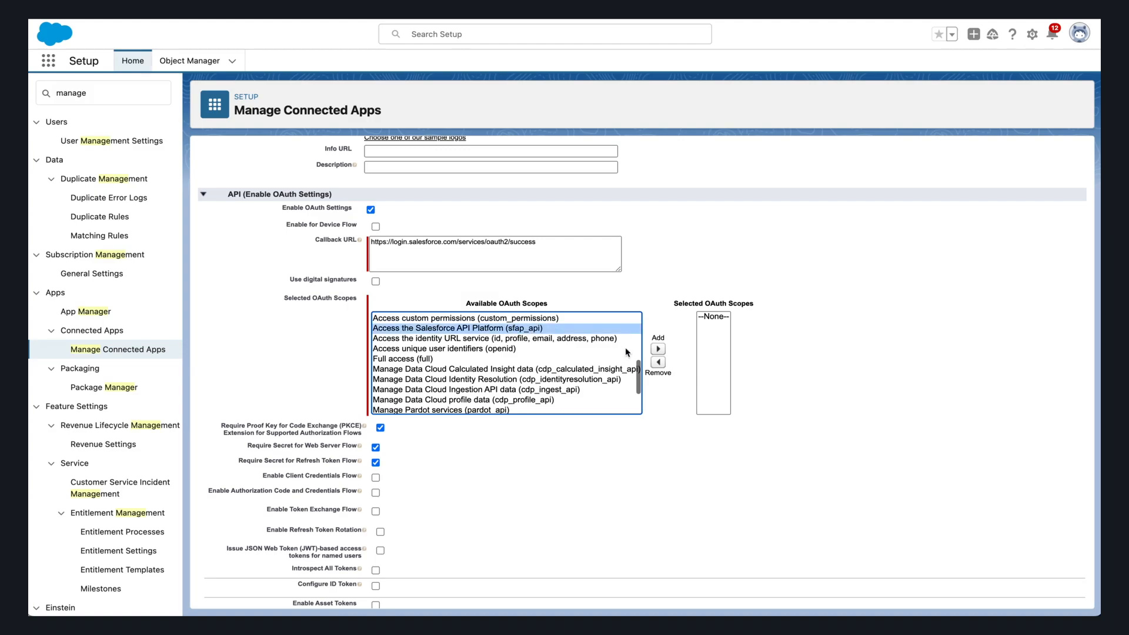
click(658, 349)
scroll(658, 352, down, 5)
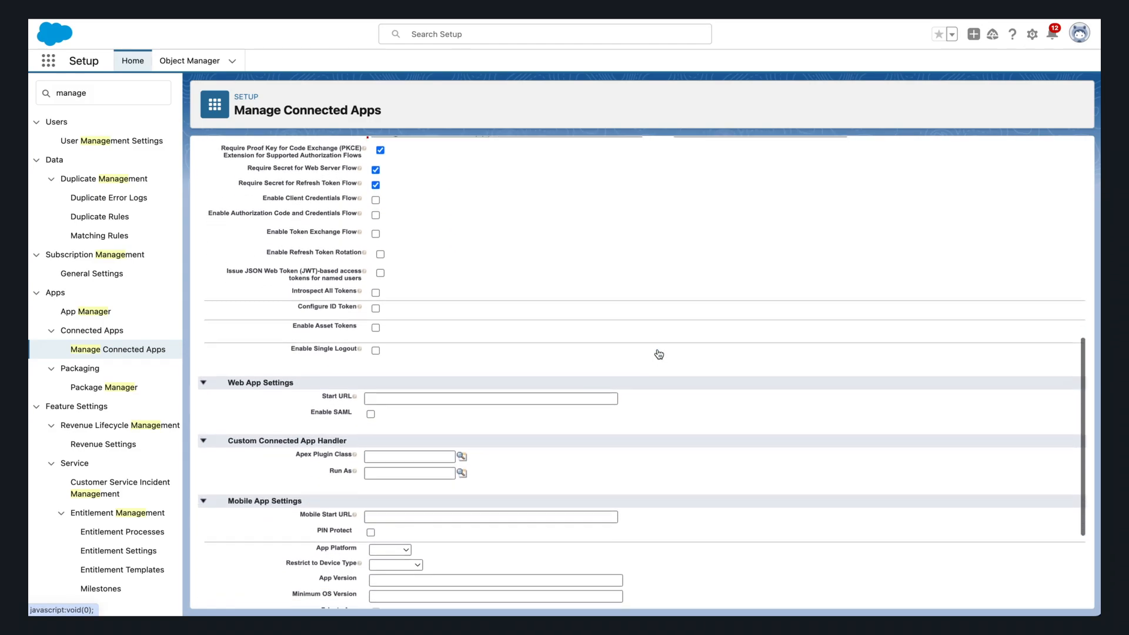
click(461, 447)
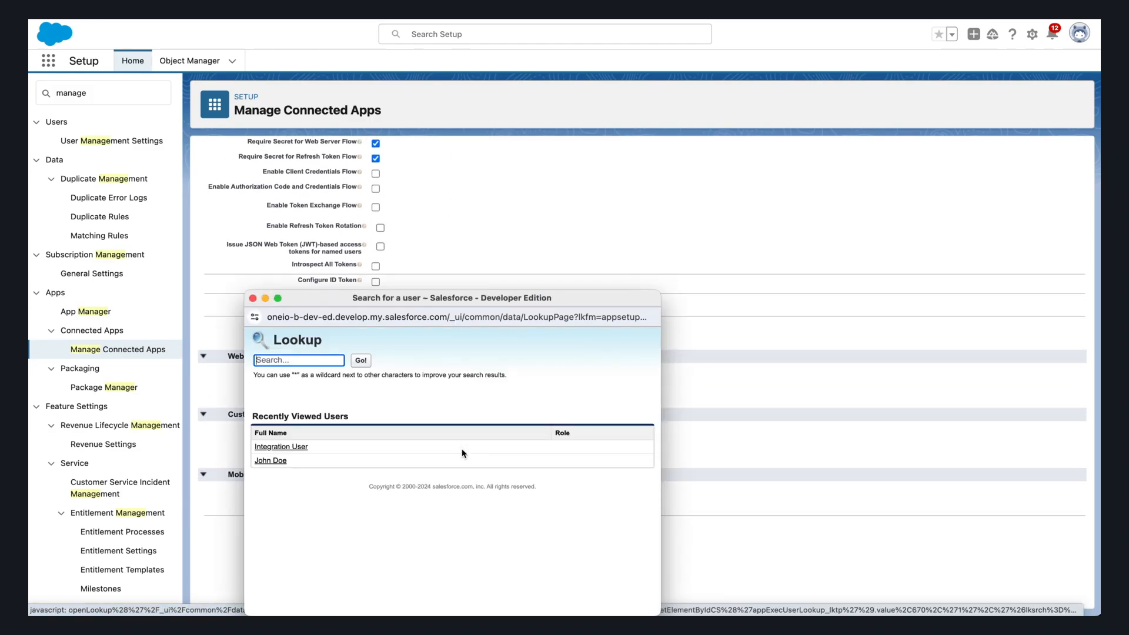
click(279, 450)
scroll(412, 451, down, 3)
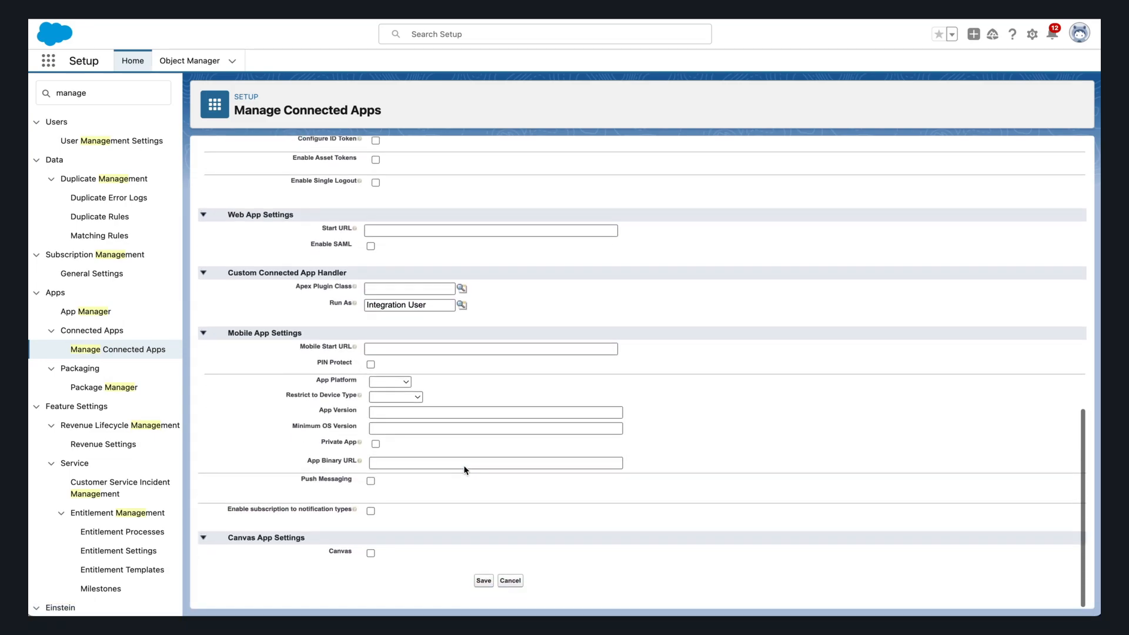
click(485, 581)
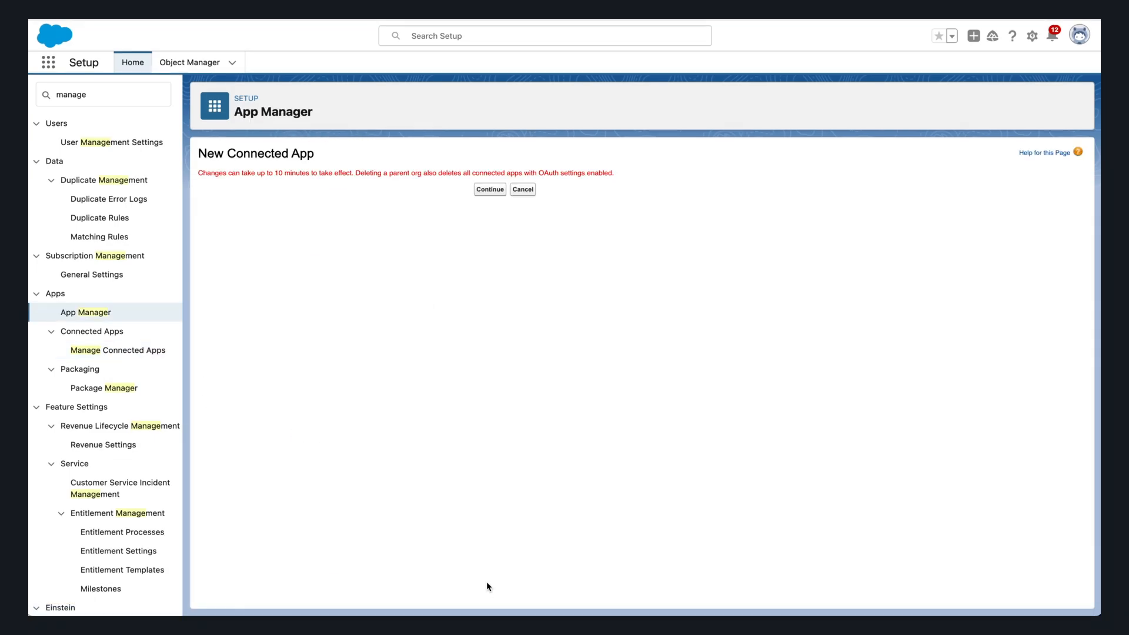
- Open the ONEIO app's consumer details, submitting the identity verification code
click(497, 194)
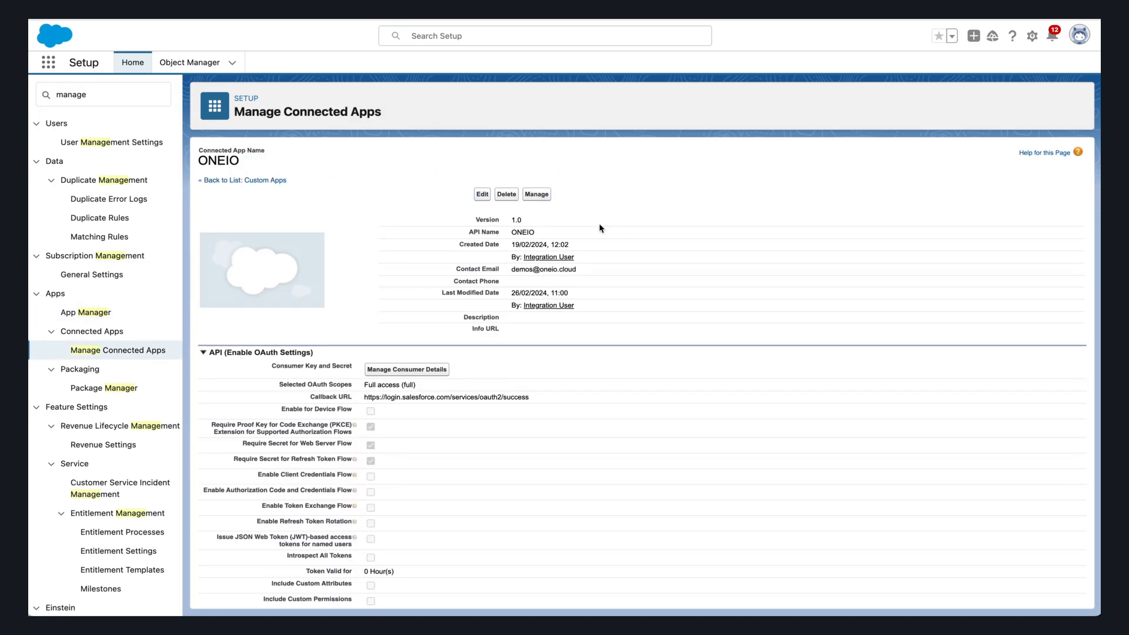
click(429, 371)
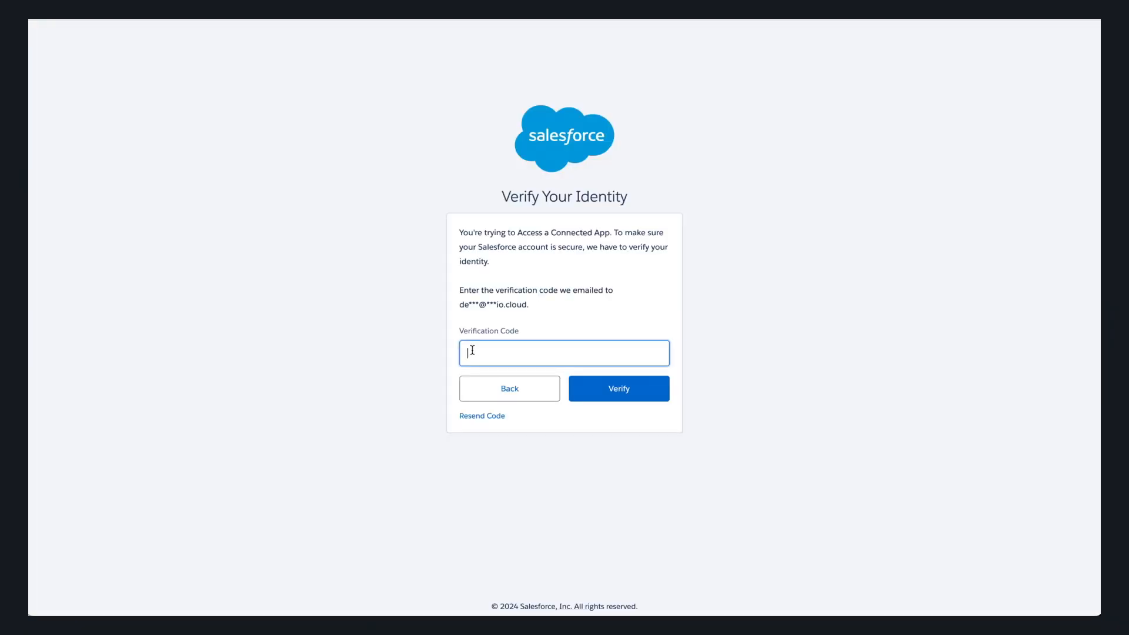
key(ctrl+v)
click(593, 389)
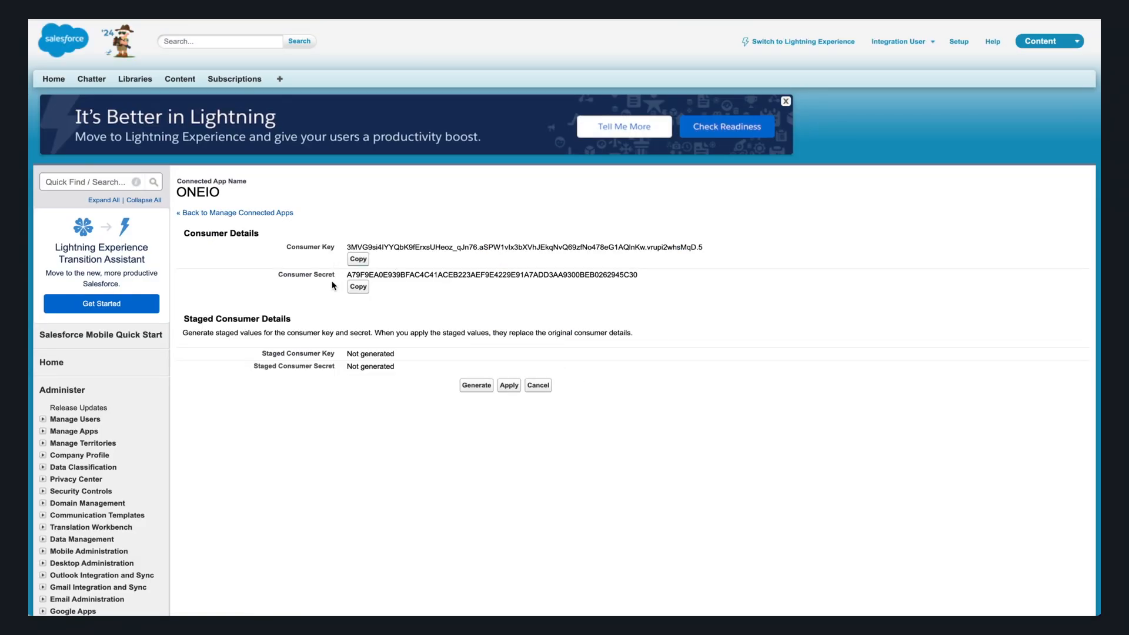
- Copy the consumer key and consumer secret into their places in the Salesforce Credentials note
key(super+Tab)
key(super+Tab)
click(355, 262)
key(super+Tab)
click(281, 136)
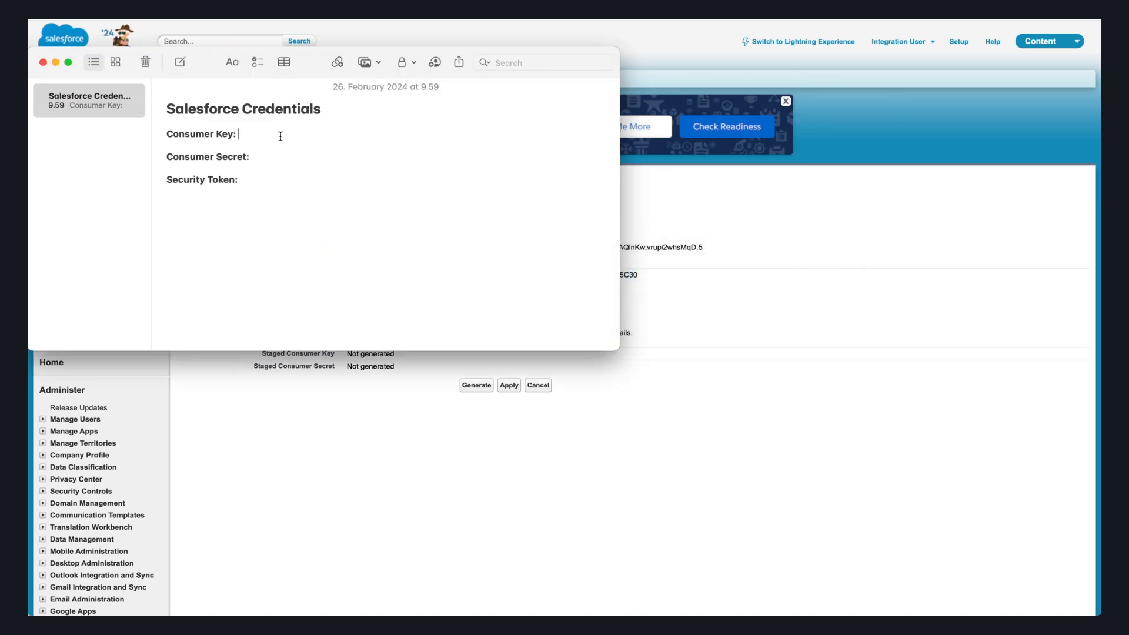
key(super+v)
click(263, 179)
key(super+Tab)
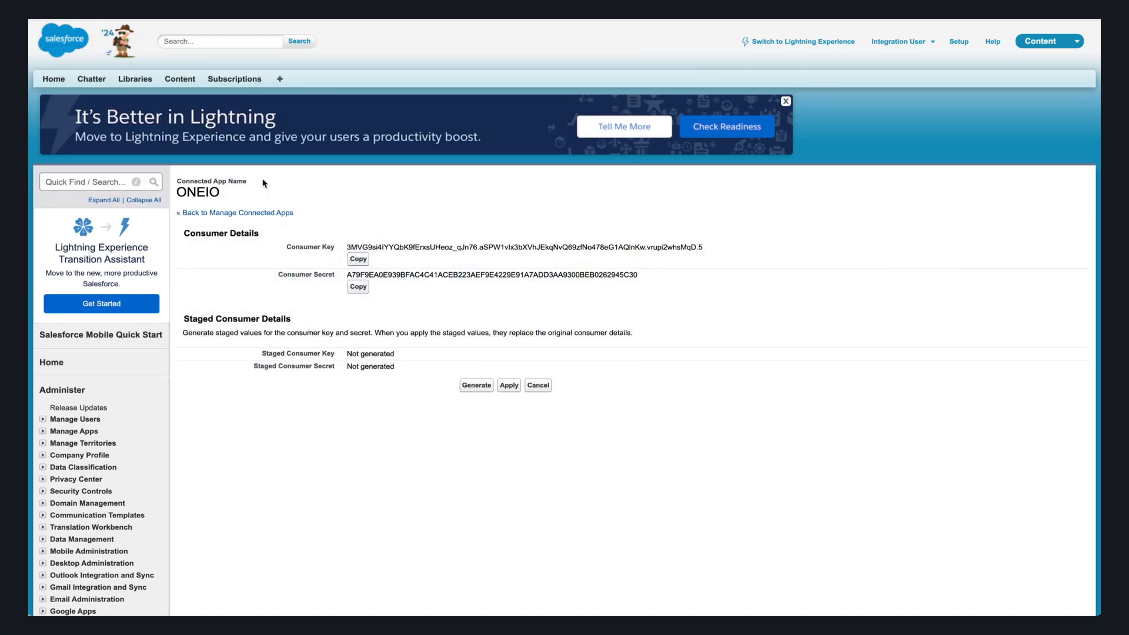
click(355, 288)
key(super+Tab)
key(super+v)
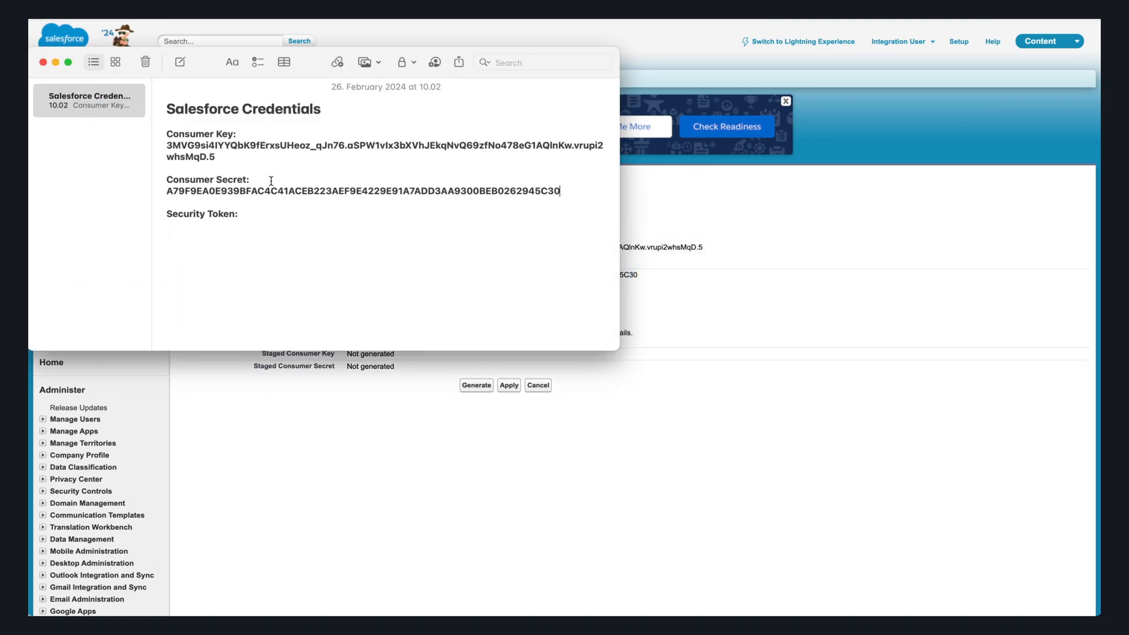
key(super+Tab)
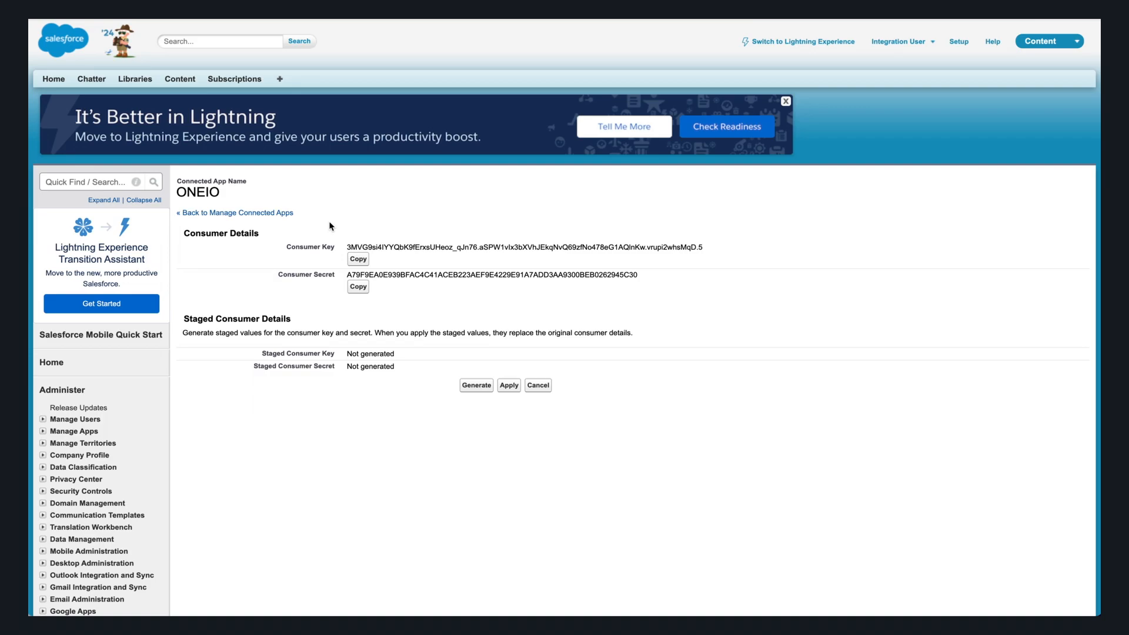
key(super+w)
- Reset the security token and paste the emailed token into the credentials note
click(1080, 35)
click(934, 104)
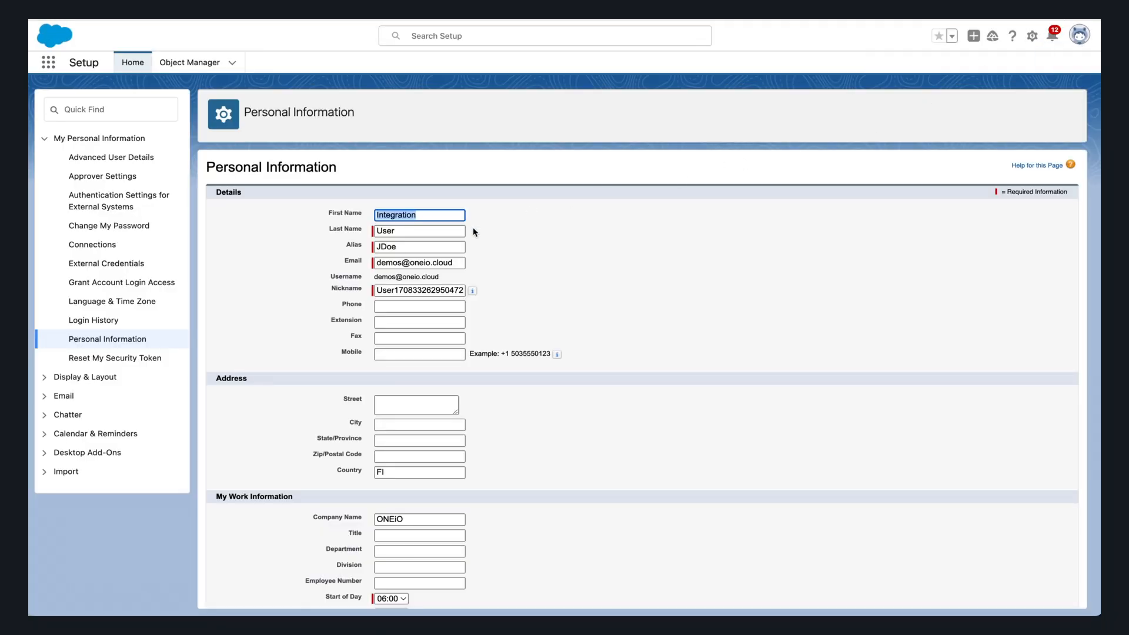
click(157, 358)
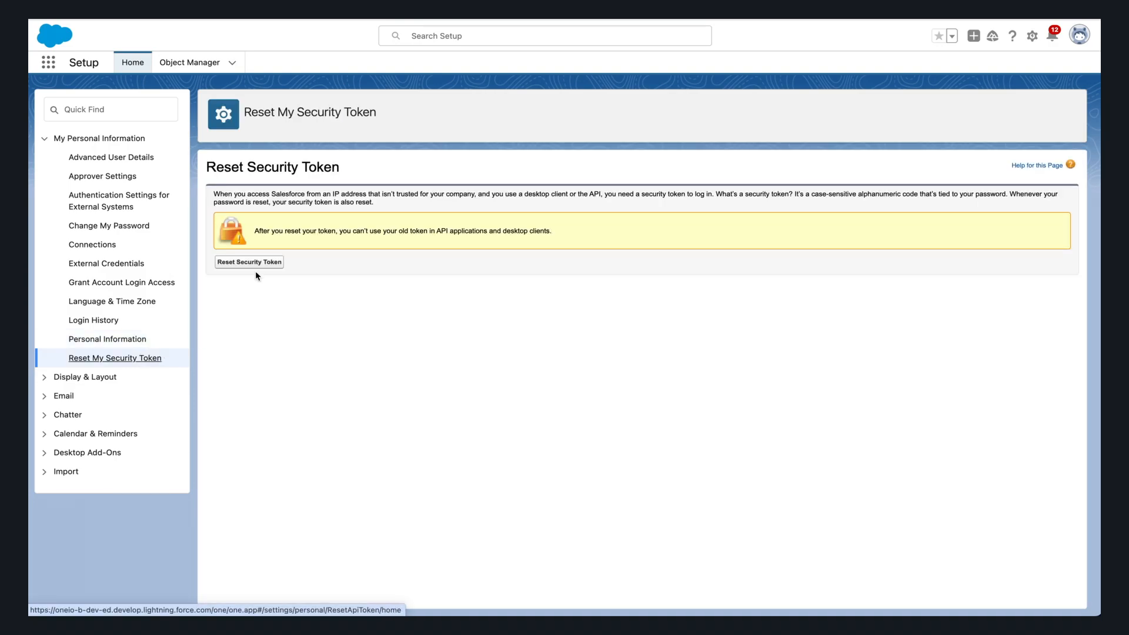
click(262, 264)
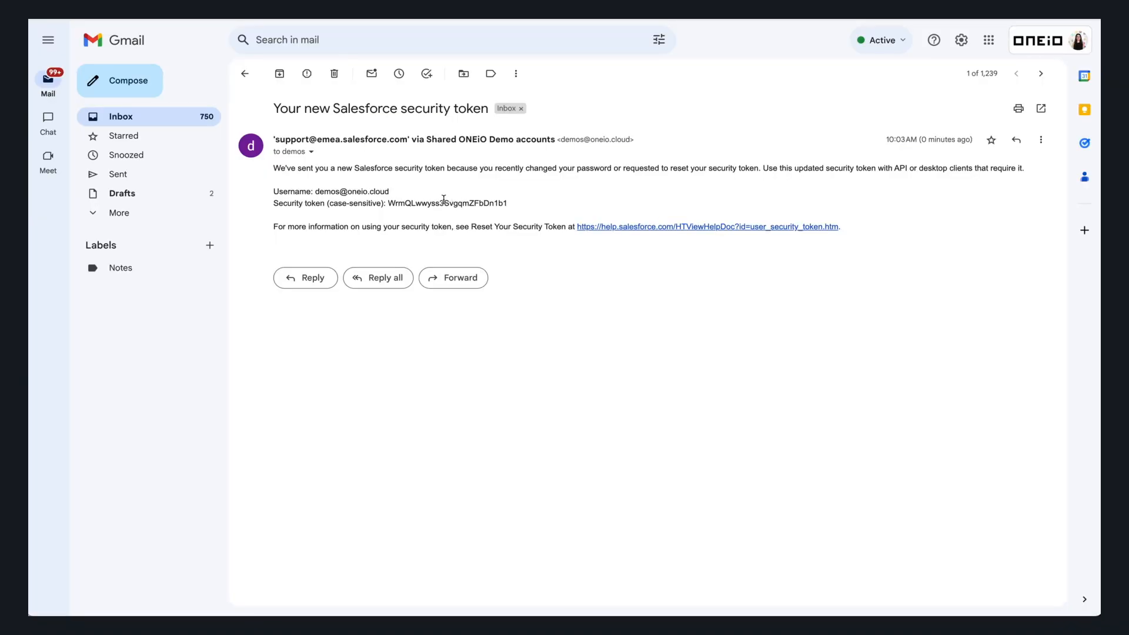
double_click(443, 203)
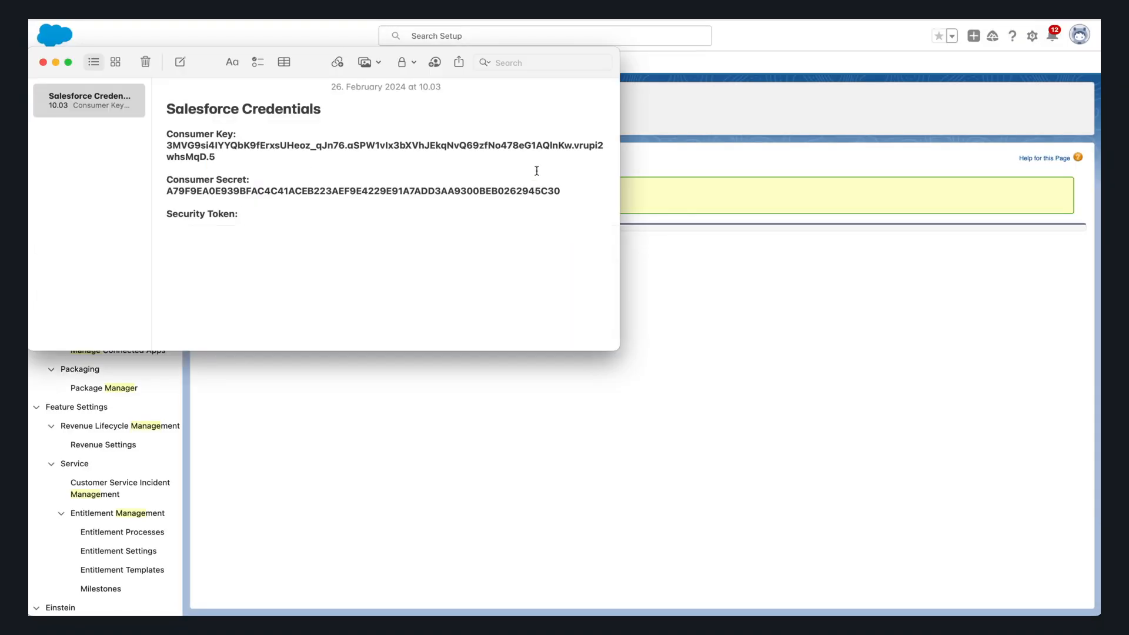
key(super+v)
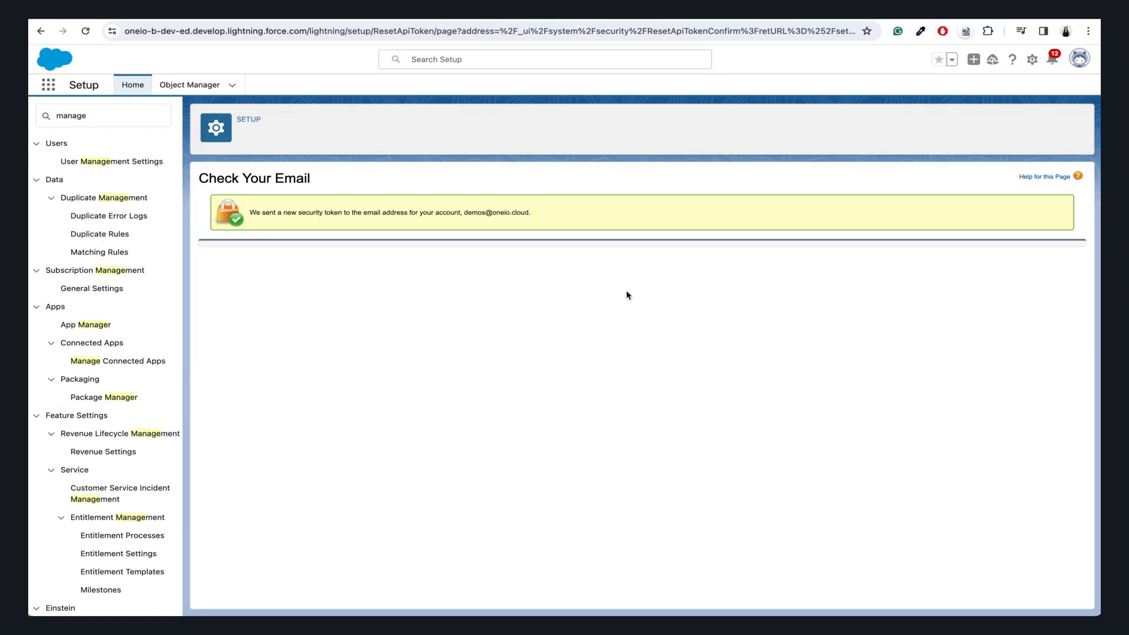
- Copy the Integration User's record ID from the profile URL into the note as username
click(1080, 58)
click(965, 96)
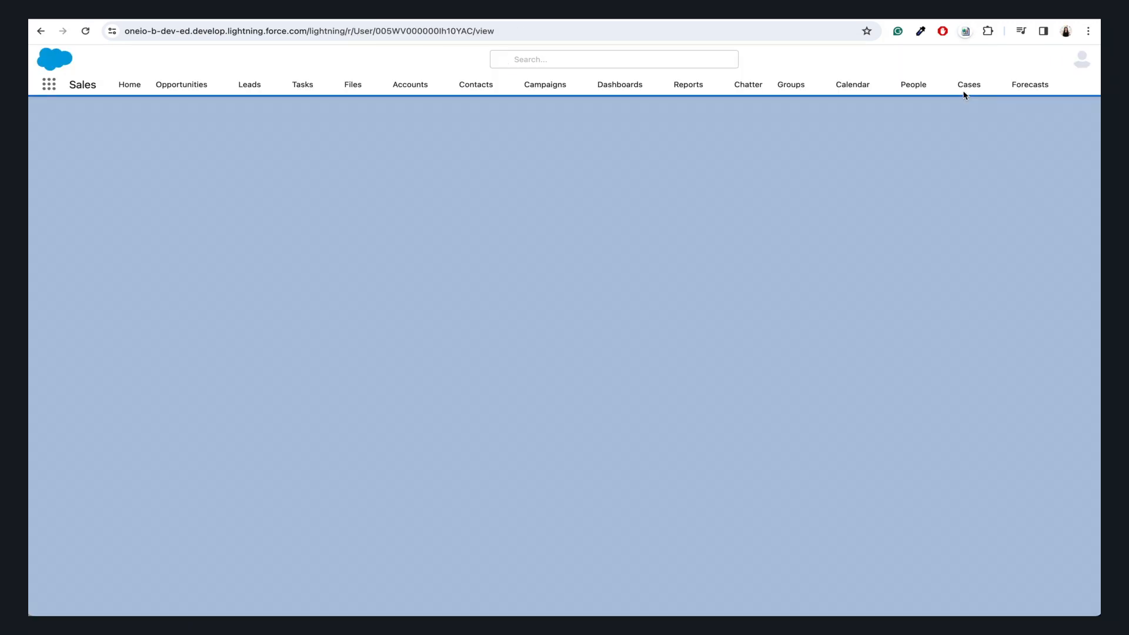
click(529, 31)
drag(489, 31, 585, 31)
right_click(572, 30)
click(612, 124)
key(super+Tab)
key(super+v)
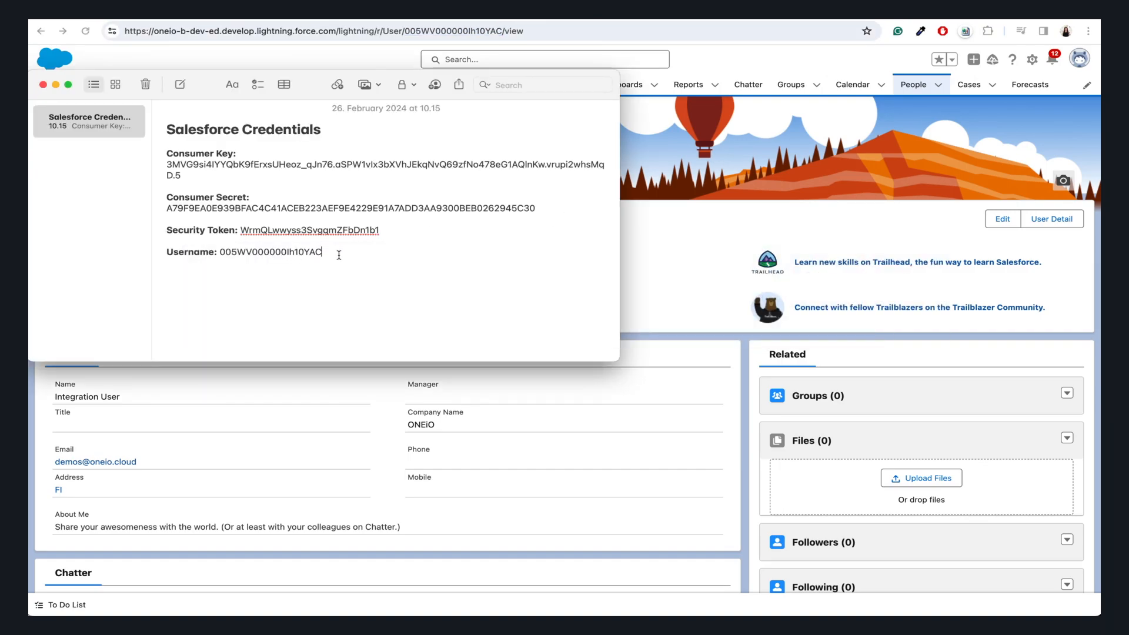
key(super+Tab)
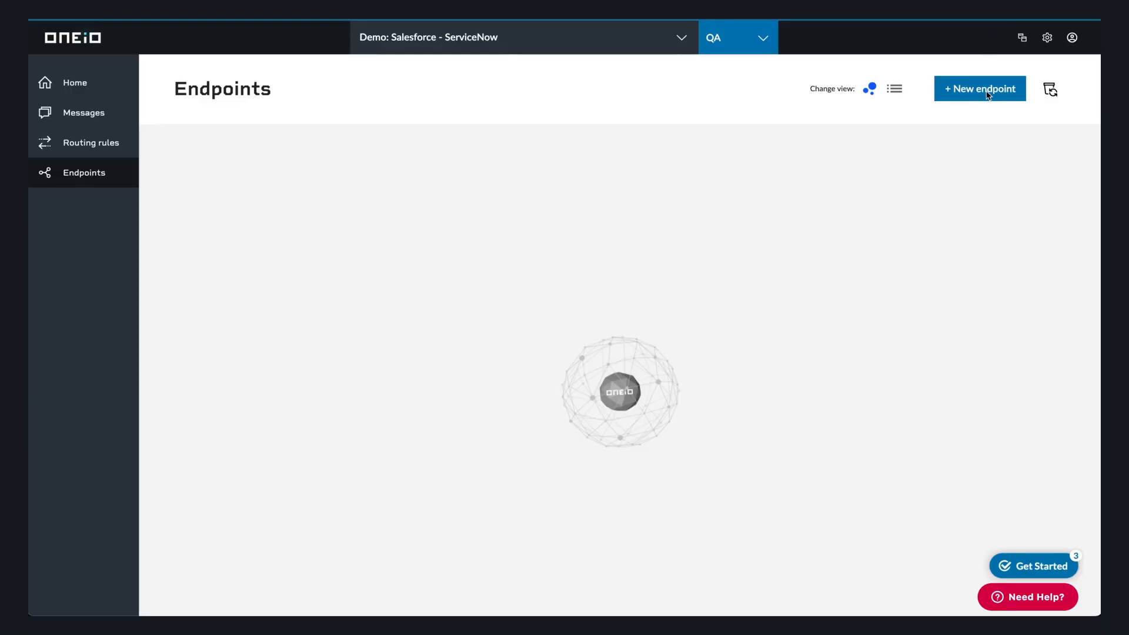
- Start a new ONEiO endpoint of type Salesforce
click(980, 88)
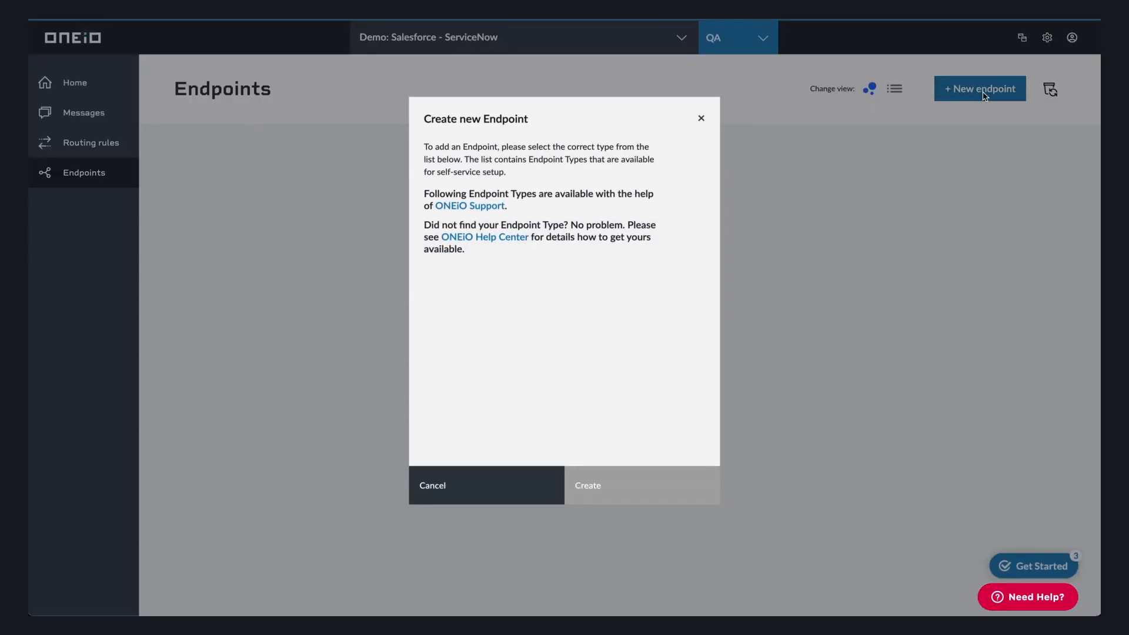
scroll(546, 416, down, 5)
click(537, 409)
- Fill the Salesforce endpoint with the org's base URL, user and user record ID, then create it
click(587, 485)
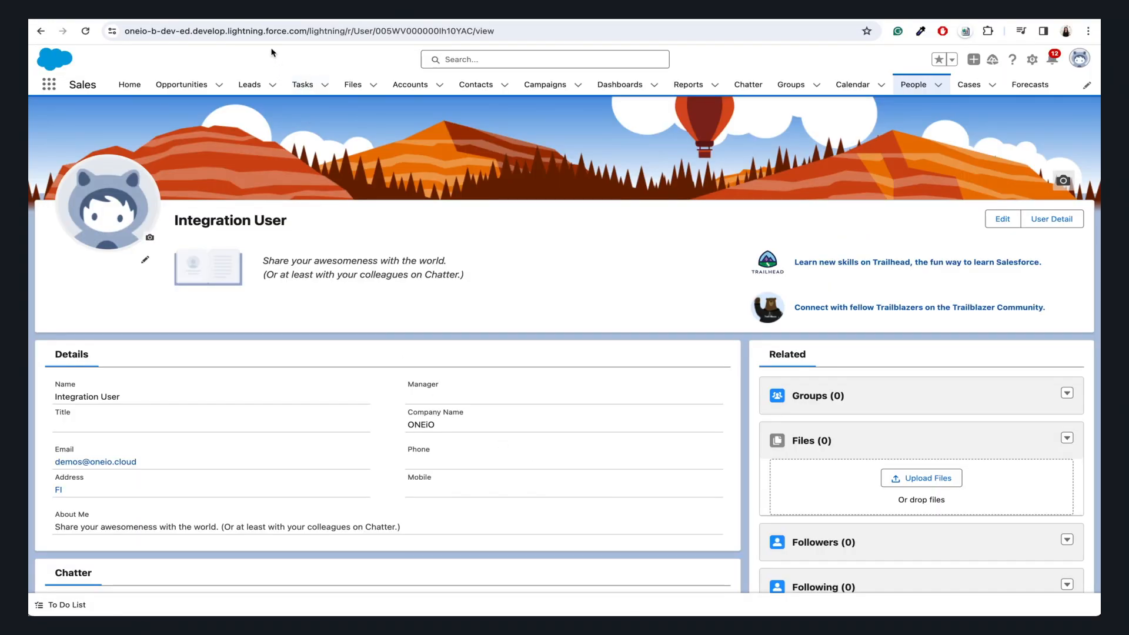
click(268, 31)
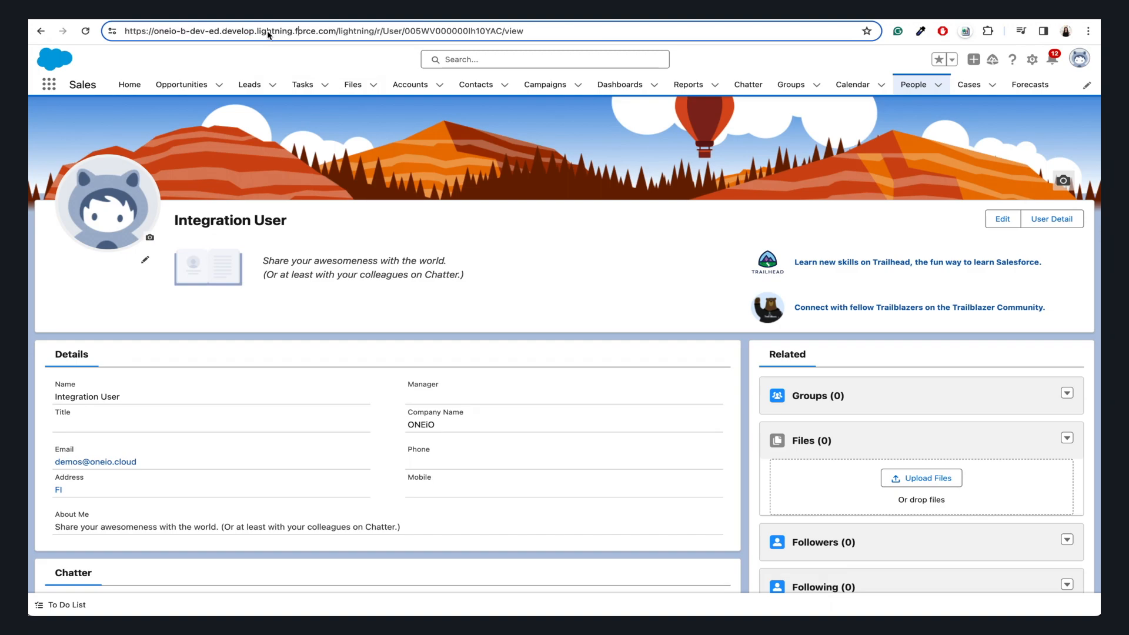
drag(336, 32, 120, 37)
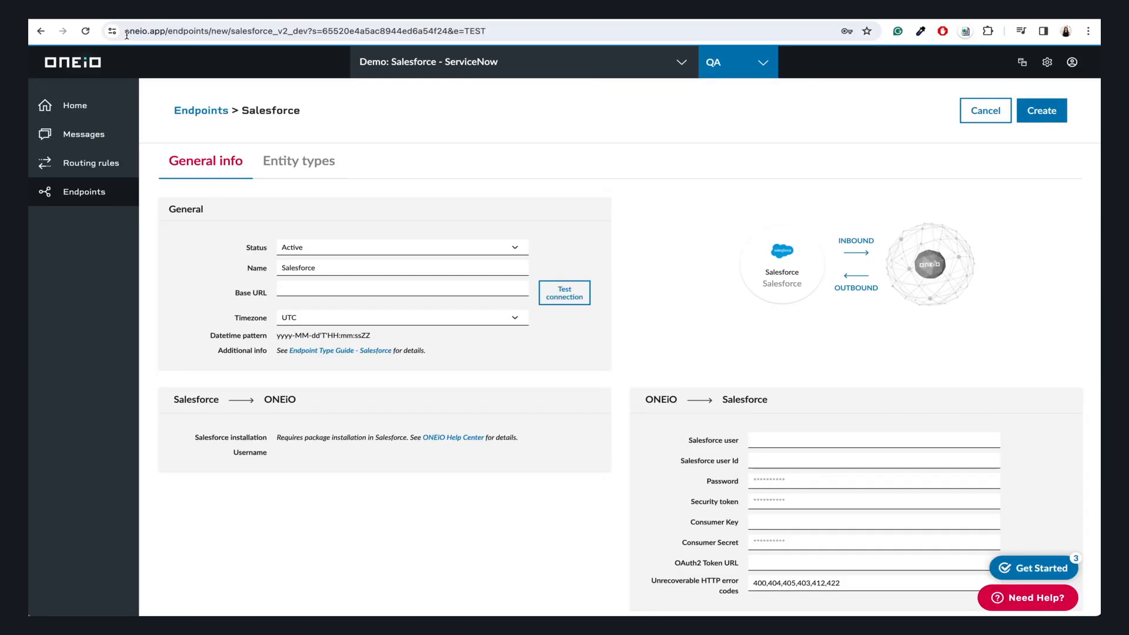
click(430, 289)
key(ctrl+v)
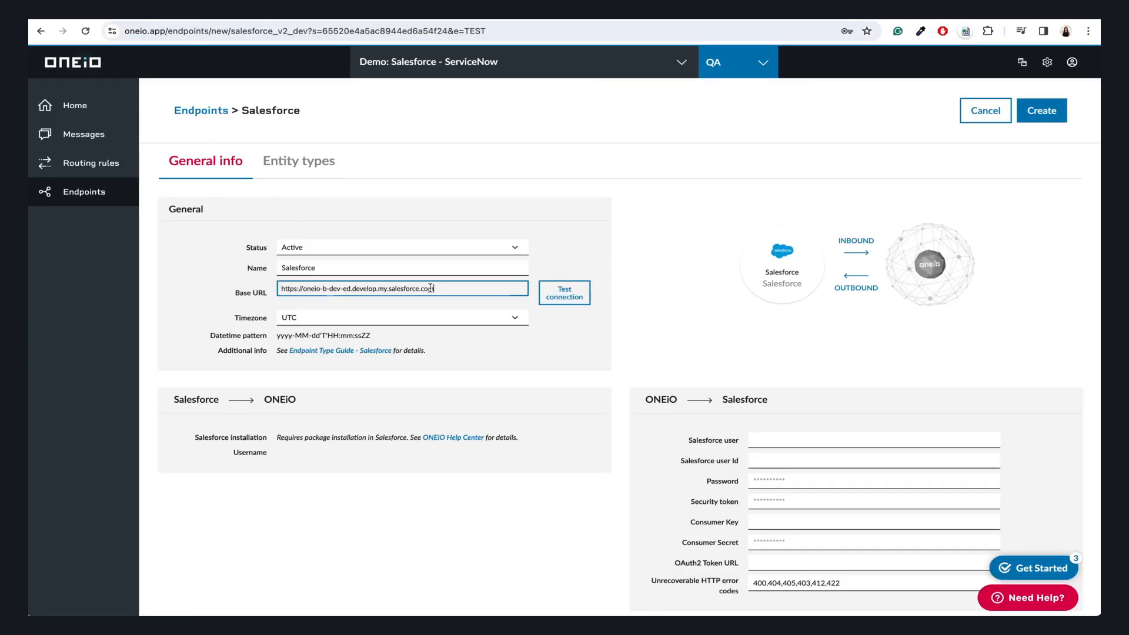
click(757, 440)
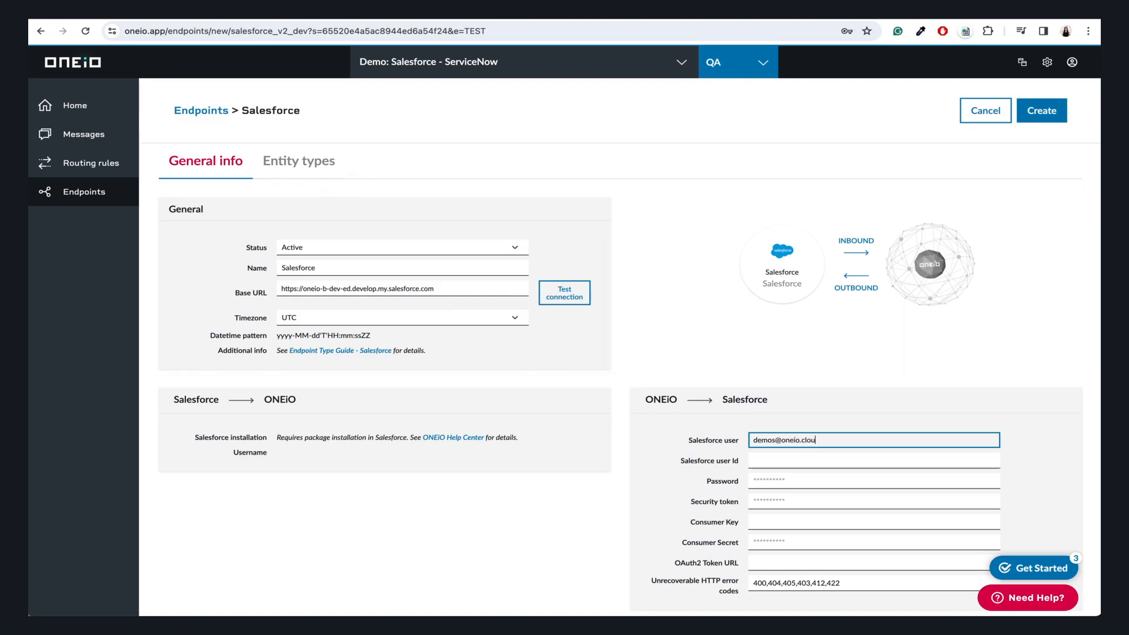
key(Tab)
key(ctrl+v)
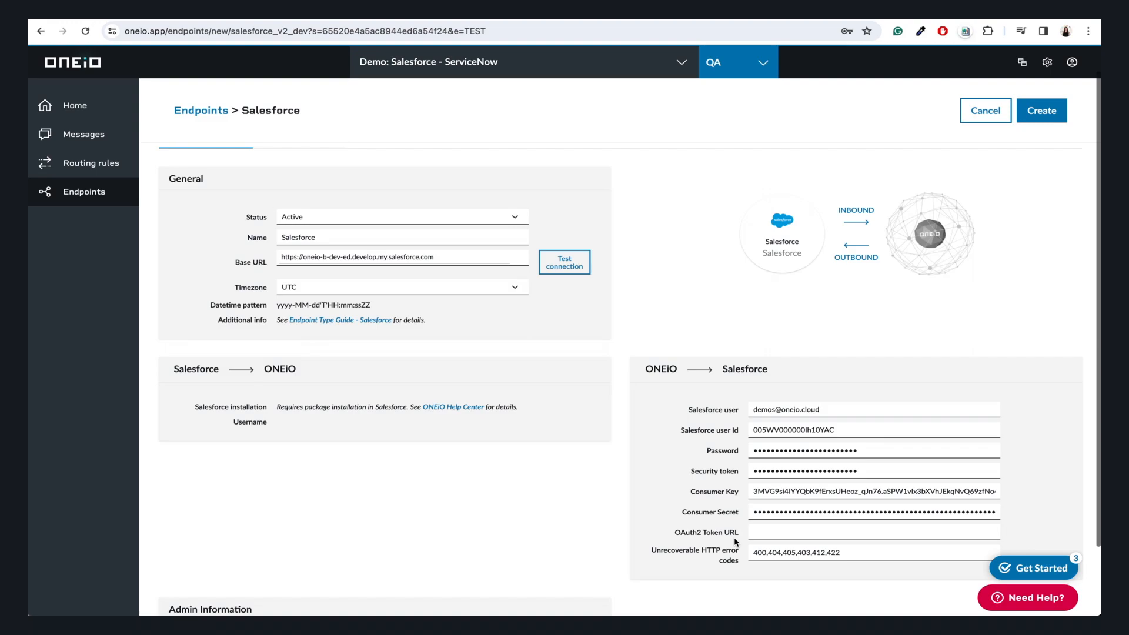
scroll(736, 543, up, 1)
click(1031, 117)
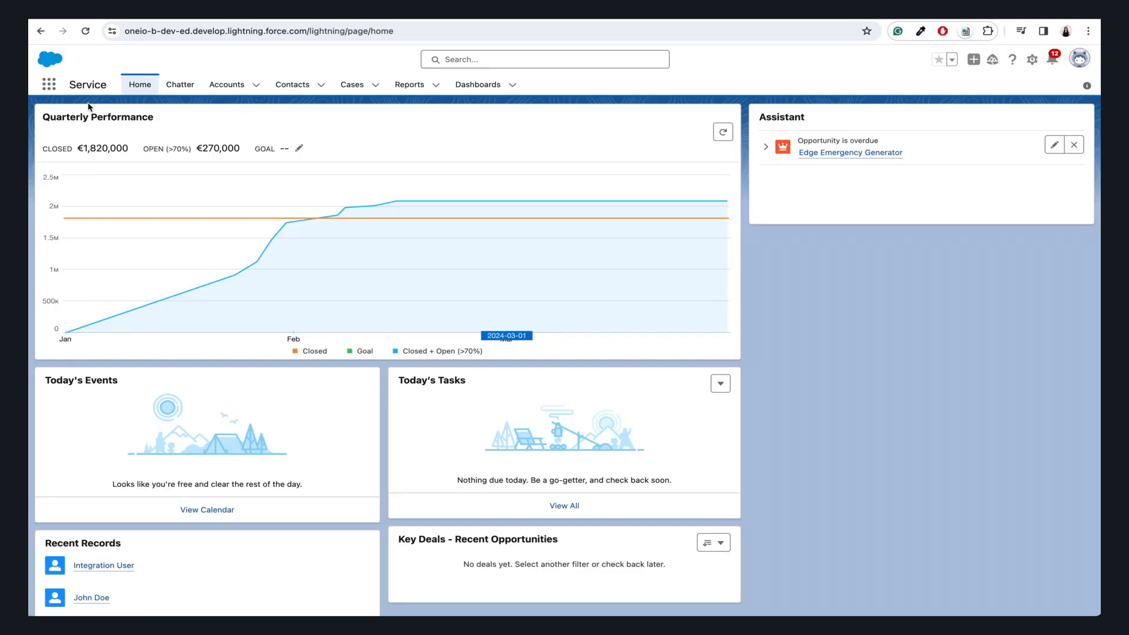
- Search for ONEiO Account Settings and start a new record
click(49, 85)
text(oneio)
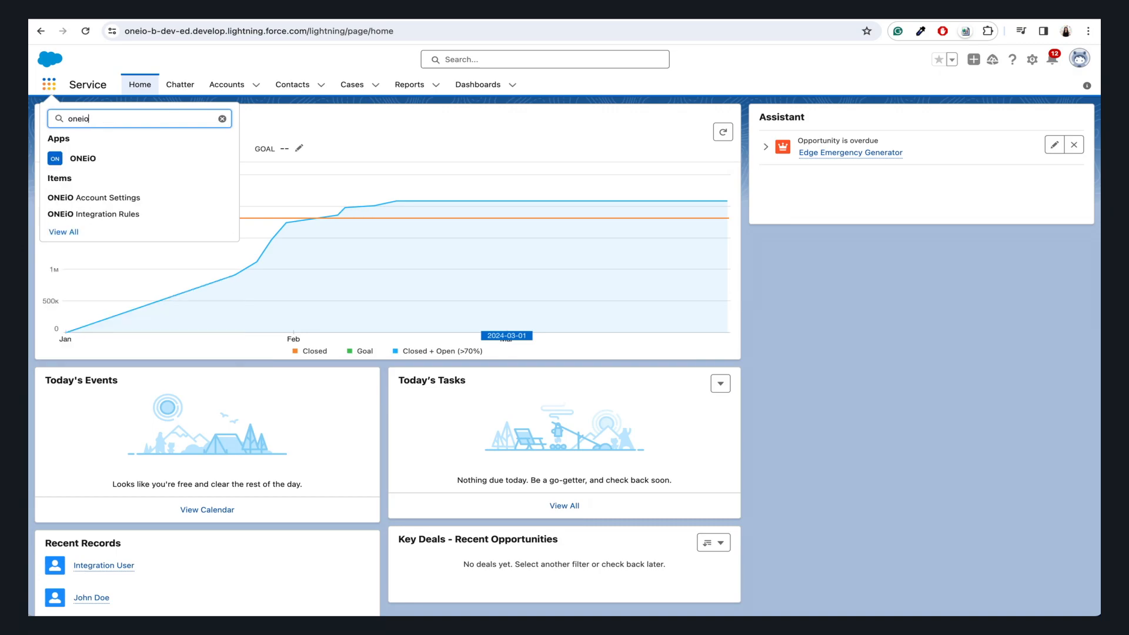
click(131, 196)
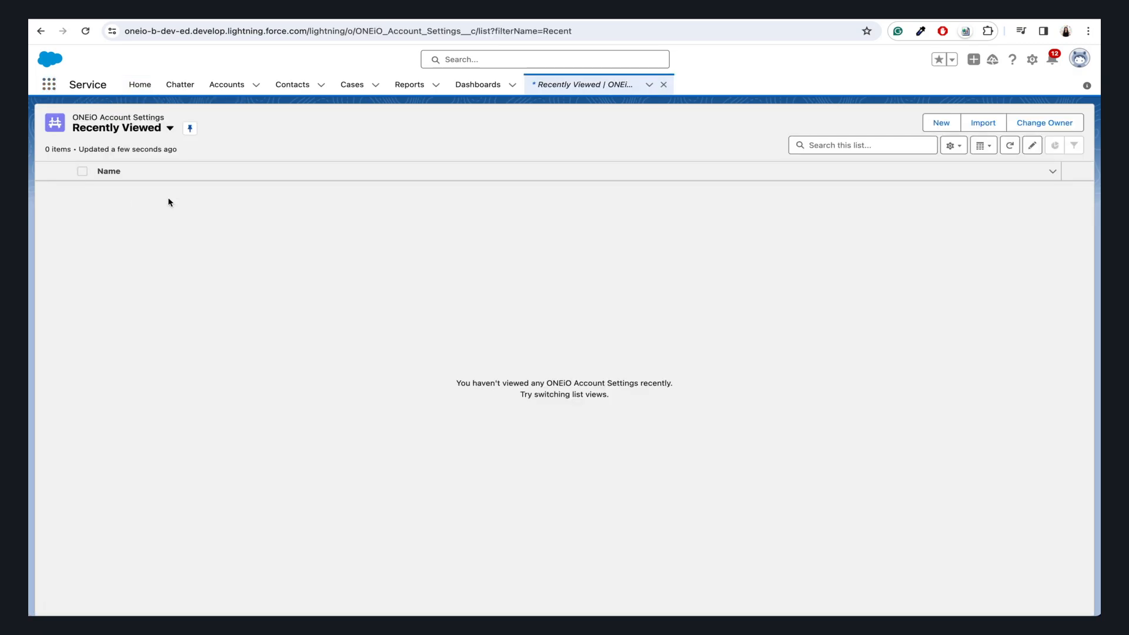
click(941, 130)
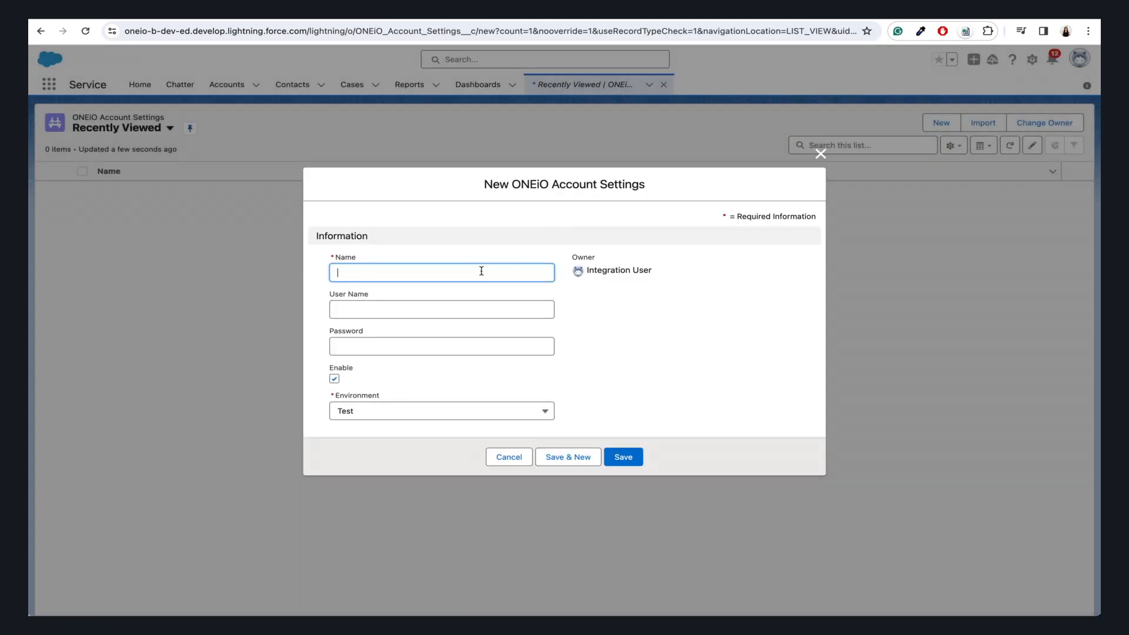
- Name the record 'Integration user' and paste the endpoint's username into User Name
text(Integration user)
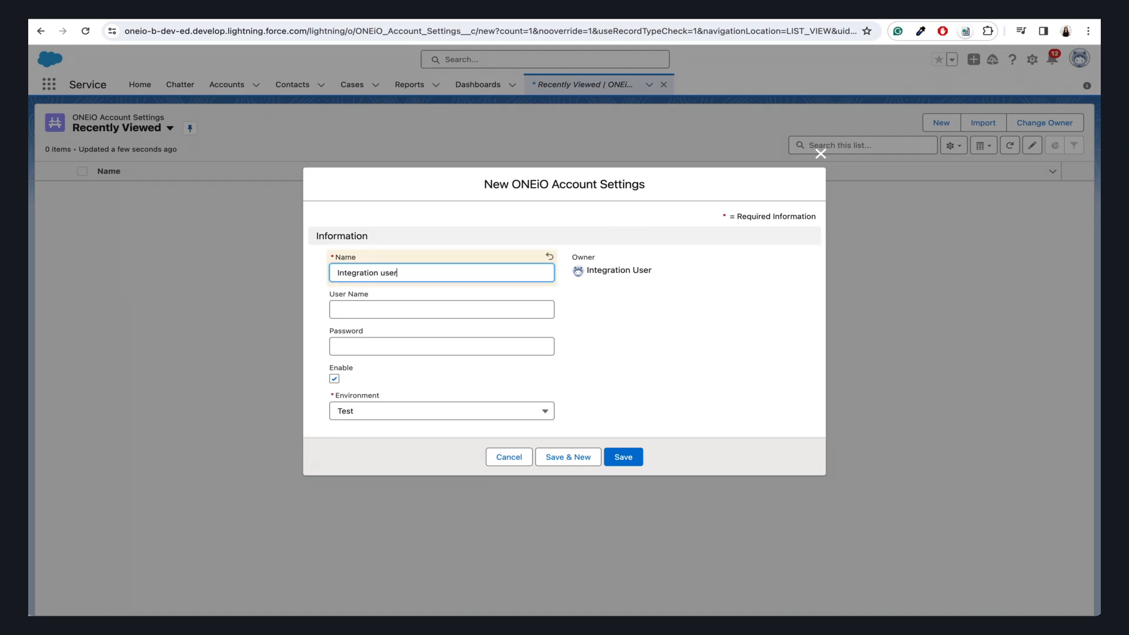
click(443, 306)
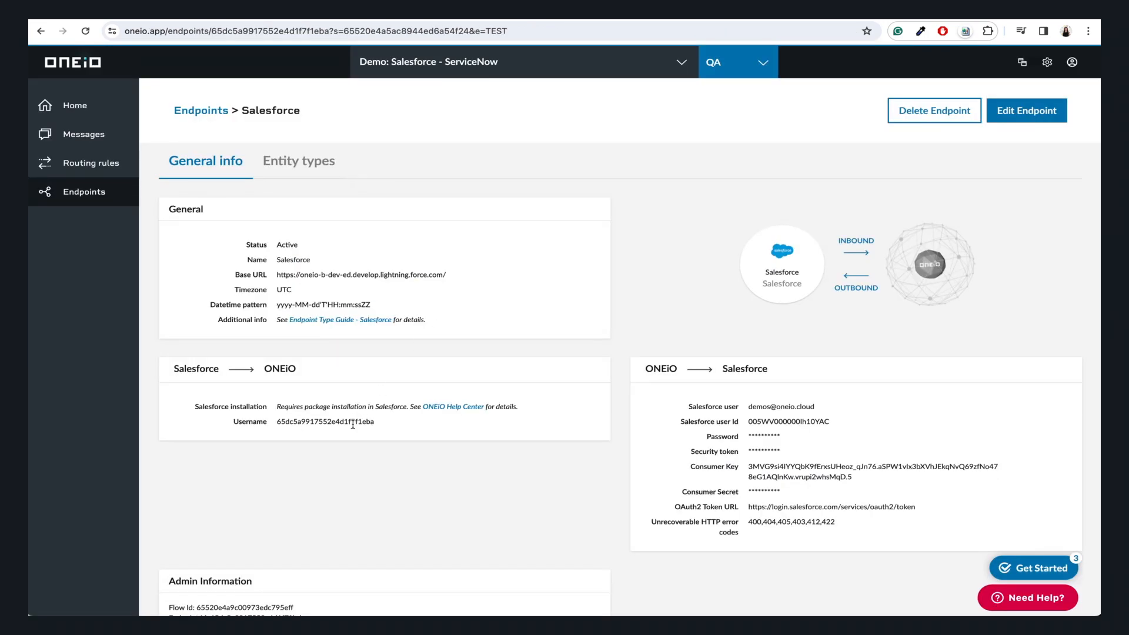
double_click(353, 424)
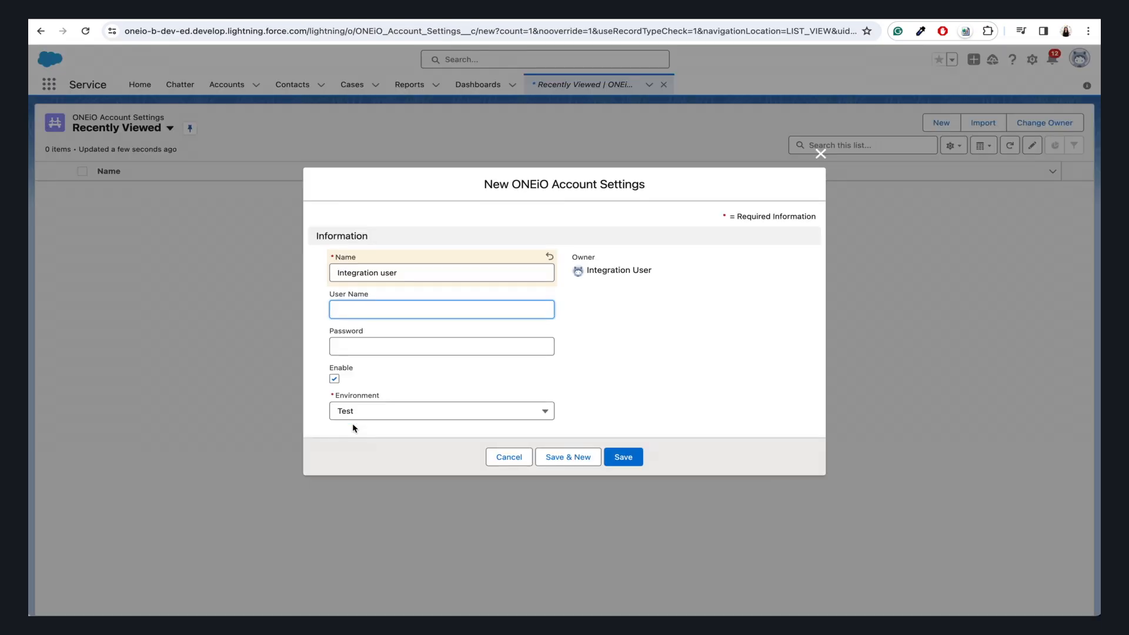
key(ctrl+v)
click(376, 346)
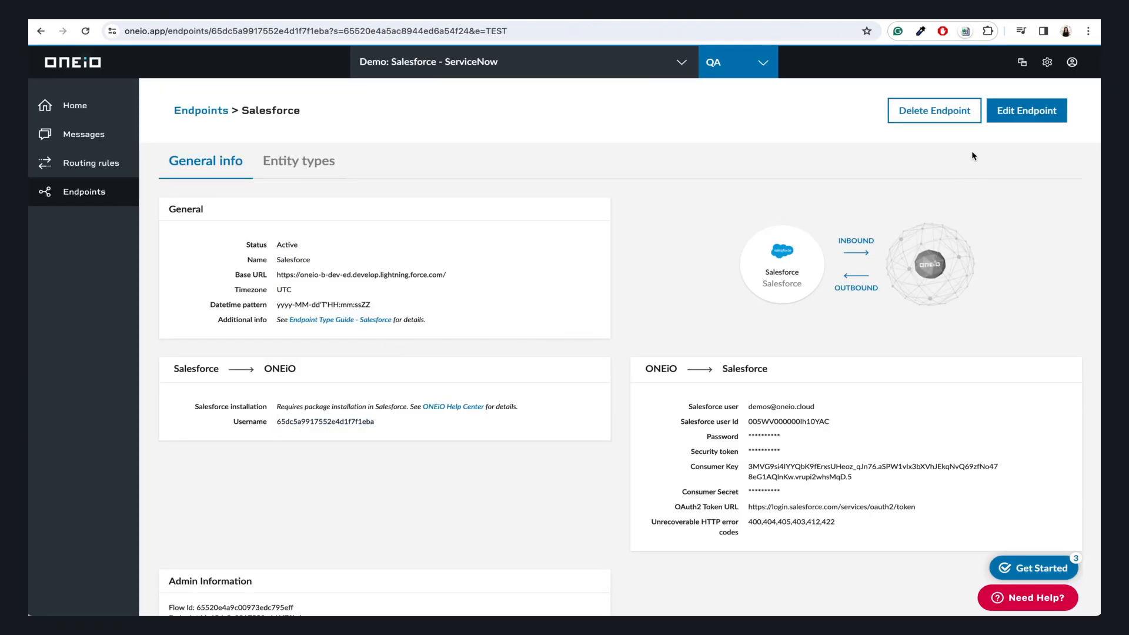
- Edit the Salesforce endpoint, generate and copy a new access password, then save changes
click(1001, 118)
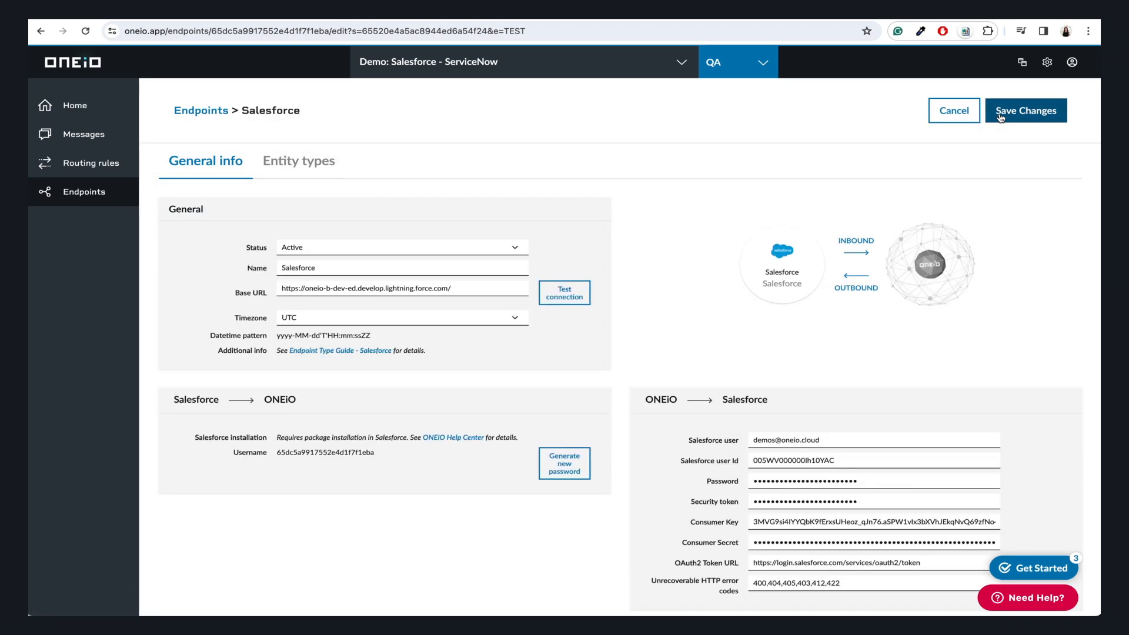
click(571, 459)
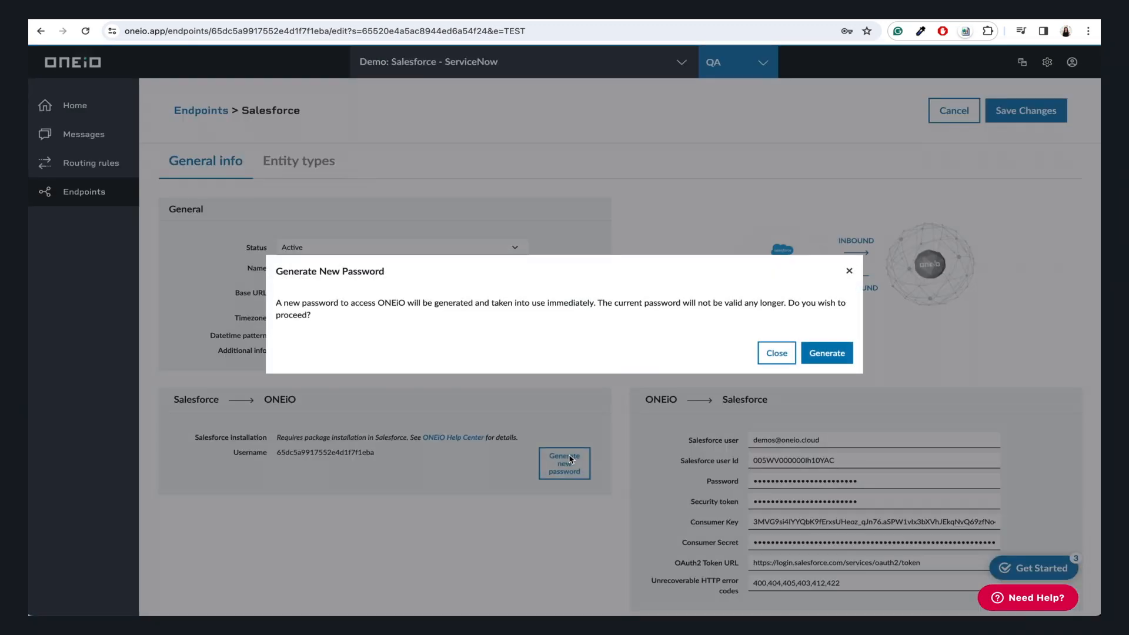
click(823, 356)
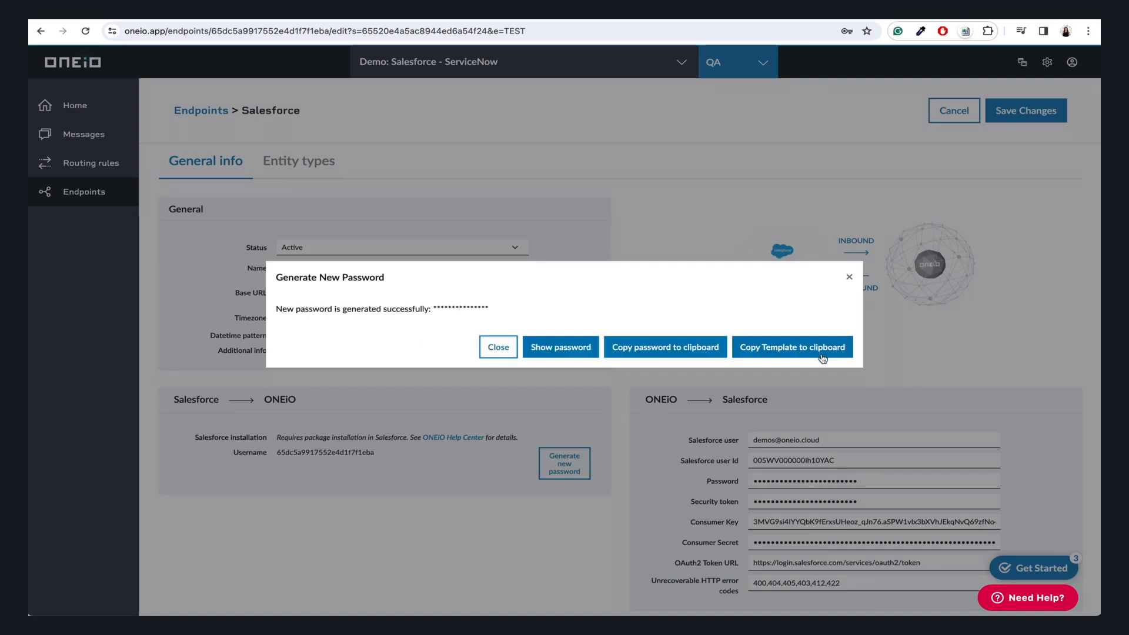
click(676, 350)
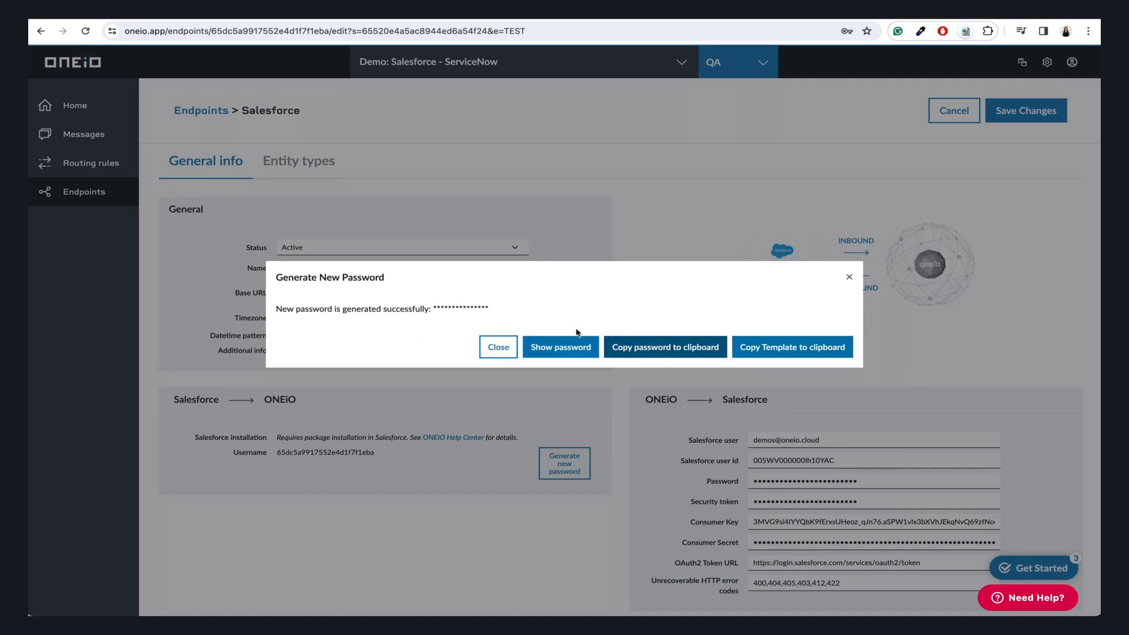
click(498, 347)
click(1011, 115)
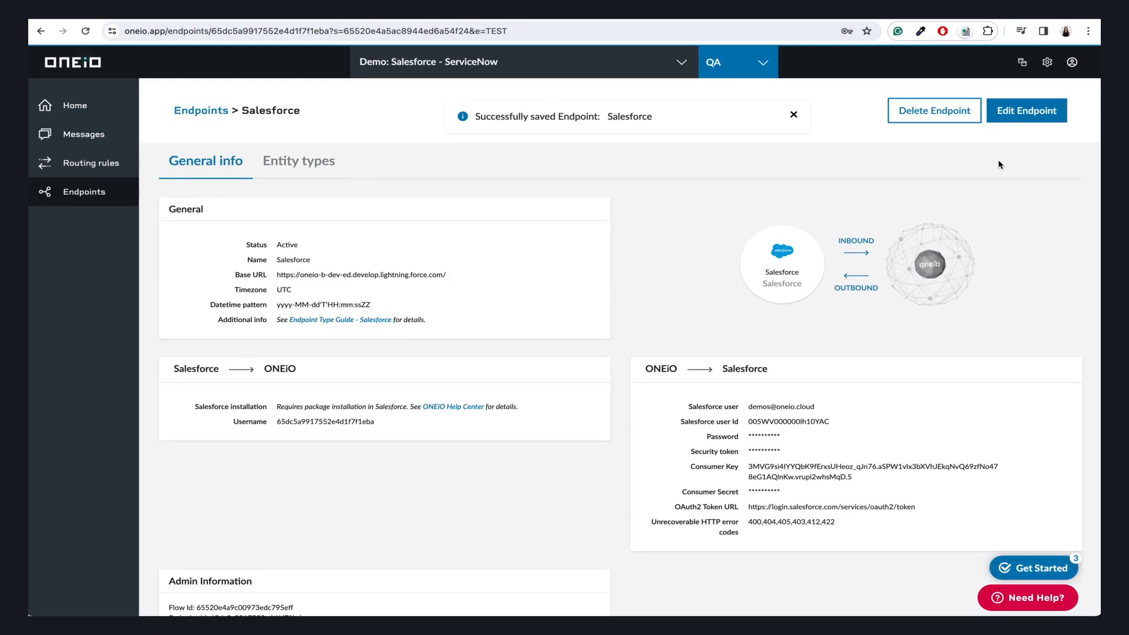
- Paste the generated password into the account settings and save the 'Integration user' record
key(ctrl+Tab)
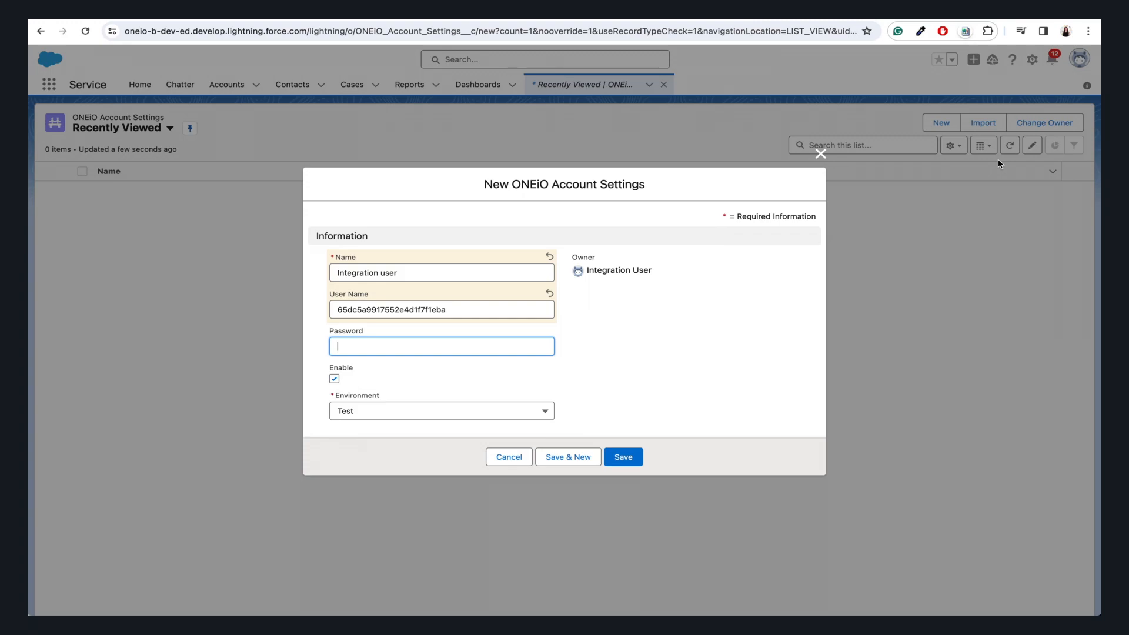
key(ctrl+v)
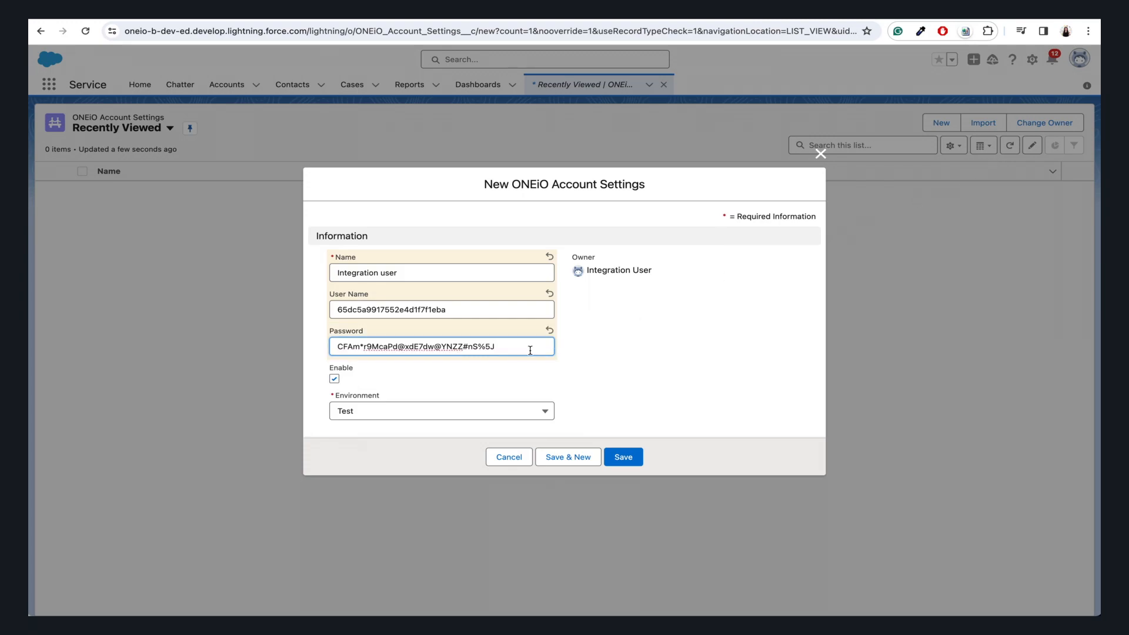
click(617, 456)
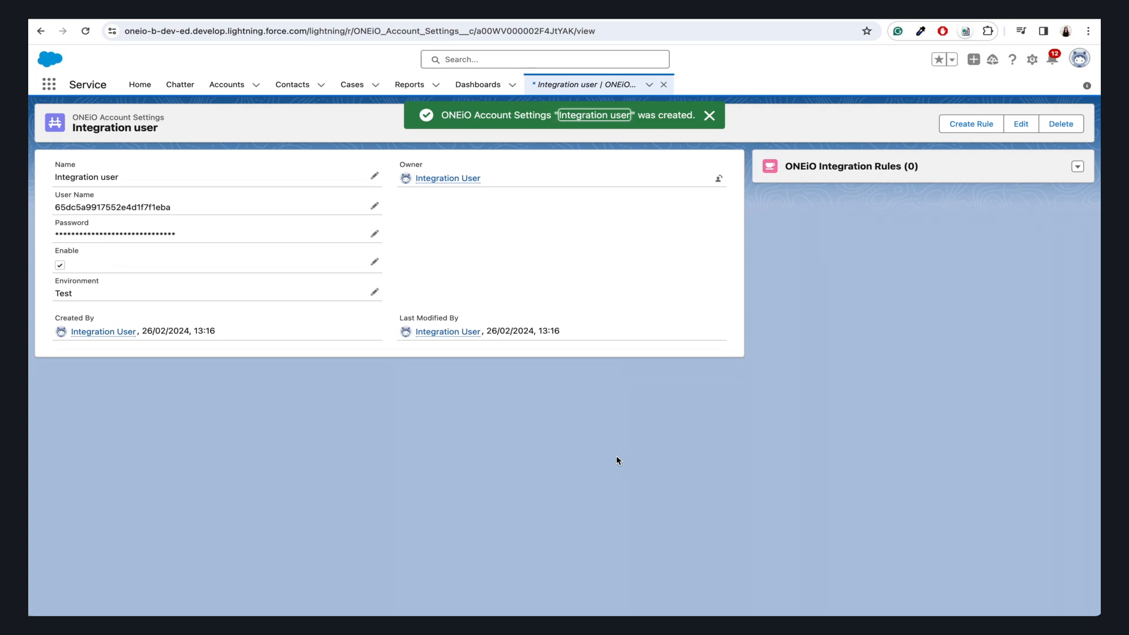
- Create and save 'Test rule' on object Case with CaseNumber NOT IN 1
click(970, 124)
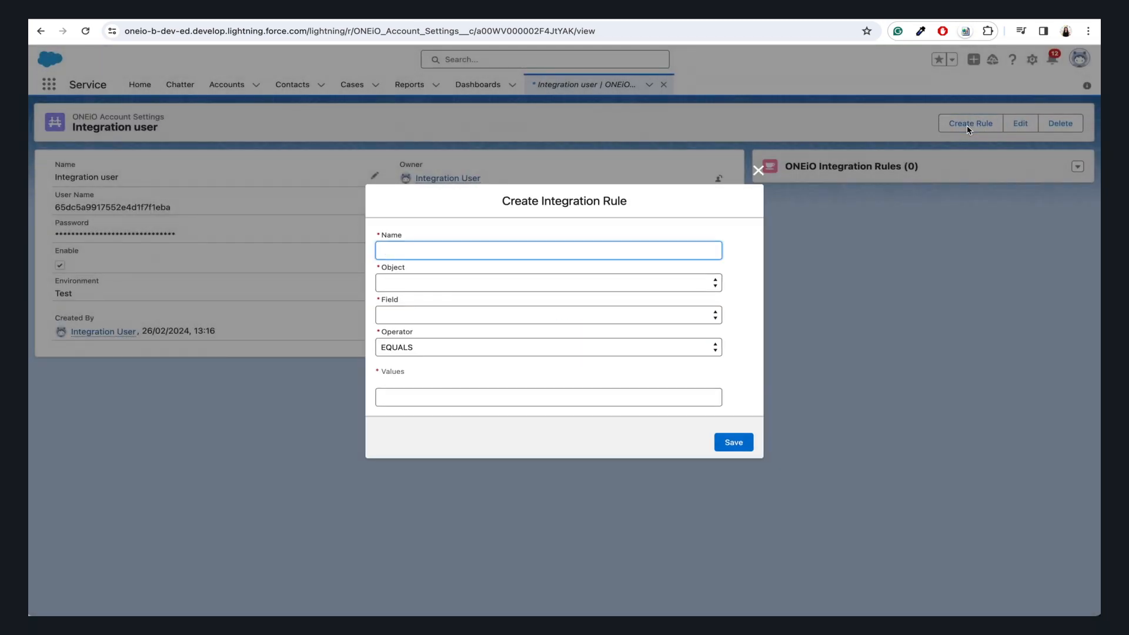
text(Test rule)
click(692, 283)
click(618, 386)
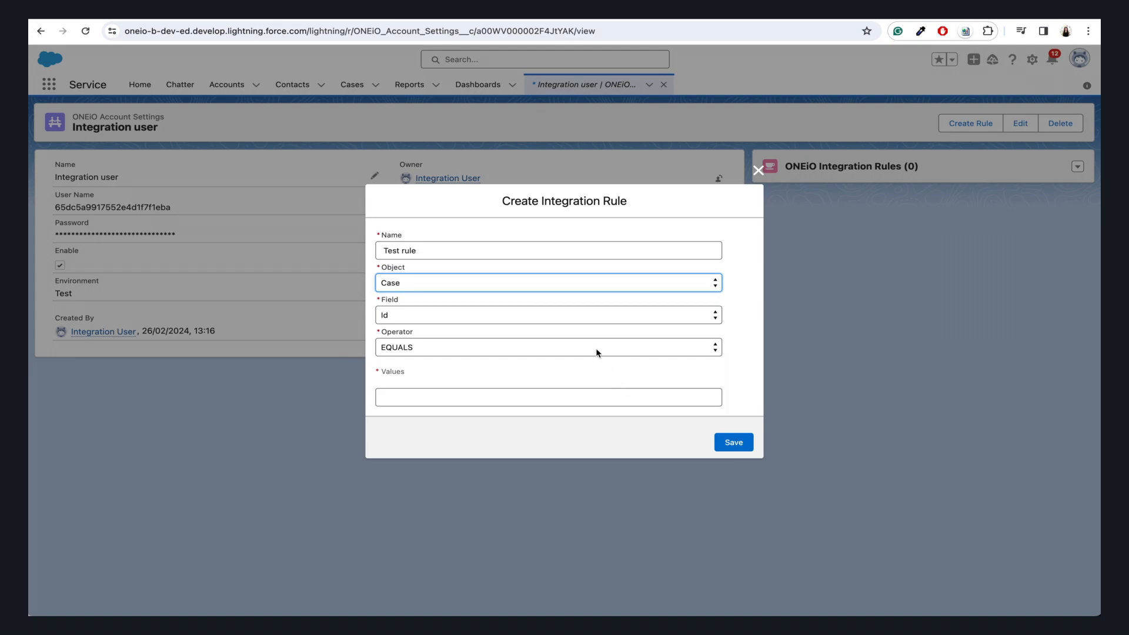
click(580, 316)
scroll(580, 315, down, 5)
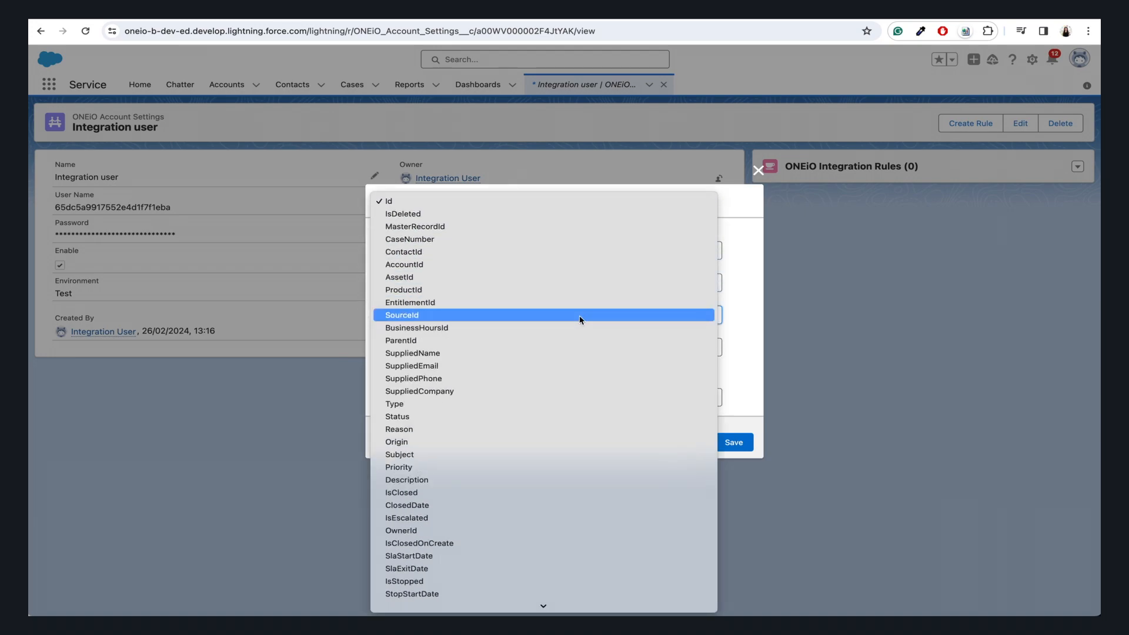
key(c)
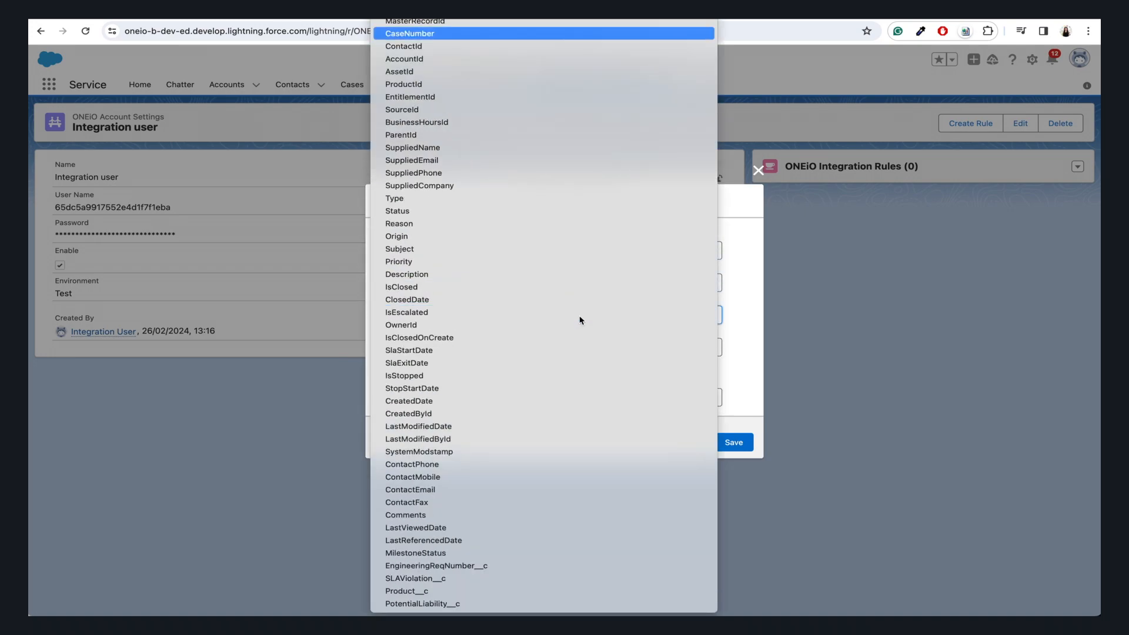
key(Return)
click(549, 347)
click(530, 386)
click(520, 387)
text(1)
click(732, 453)
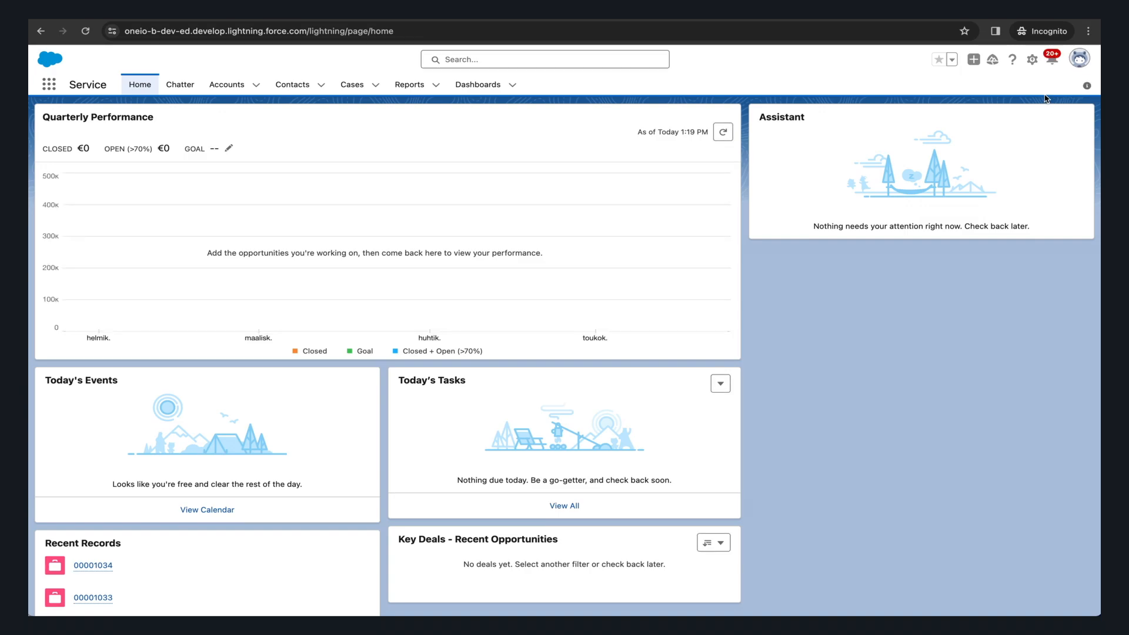
- Create an Email-origin case 'Can't access my account' described as 'I am not able to authenticate'
click(1079, 61)
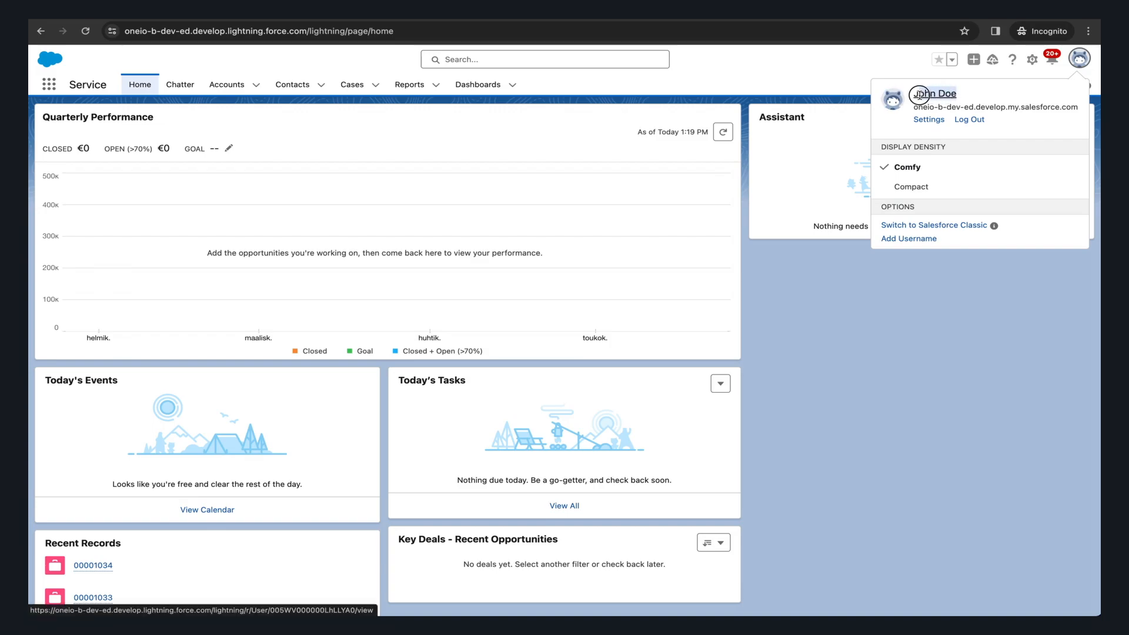
click(375, 85)
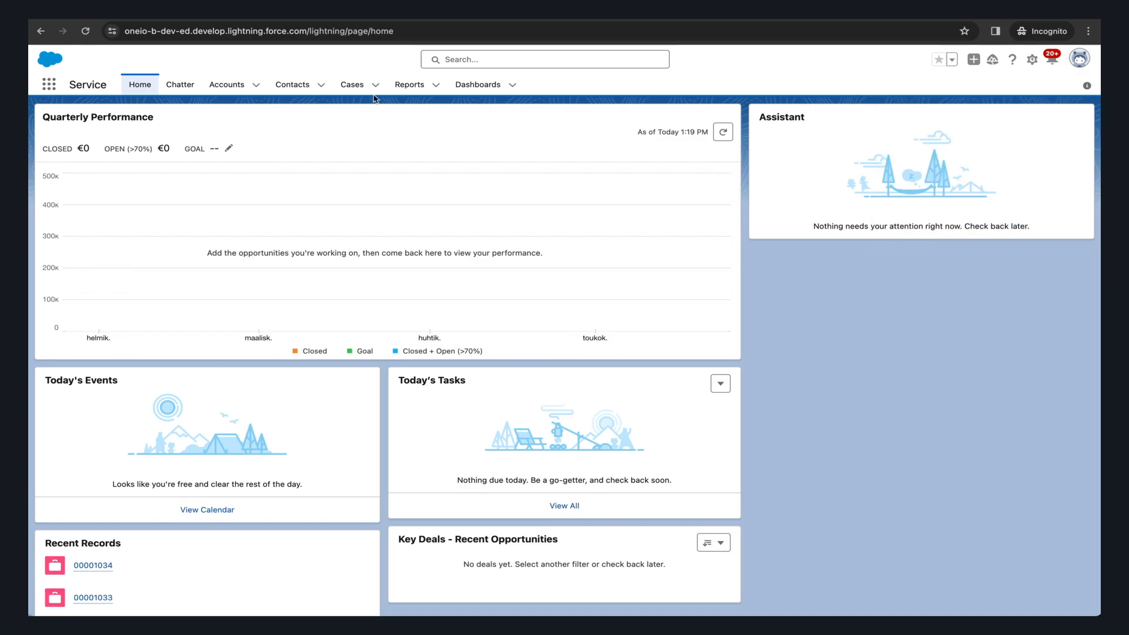
click(377, 110)
click(623, 252)
click(606, 316)
scroll(591, 384, down, 4)
click(582, 404)
text(Can't access my account)
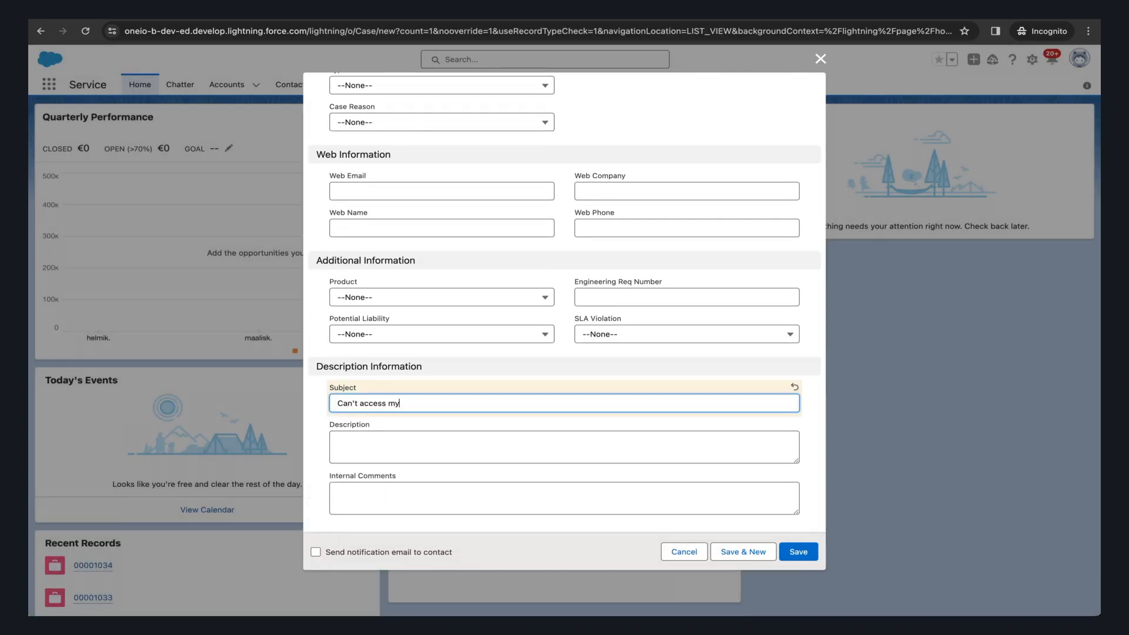
key(Tab)
text(I am not able to authenticate)
click(798, 551)
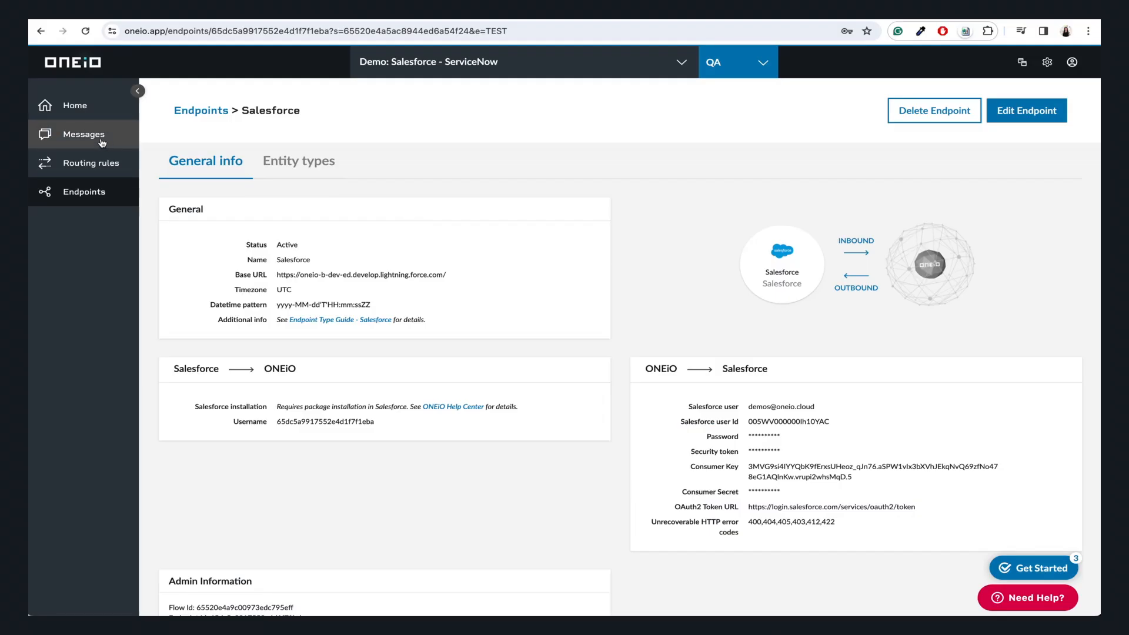
- Inspect the inbound Case message in ONEiO Messages, checking its Subject and Priority Medium
click(102, 141)
click(254, 264)
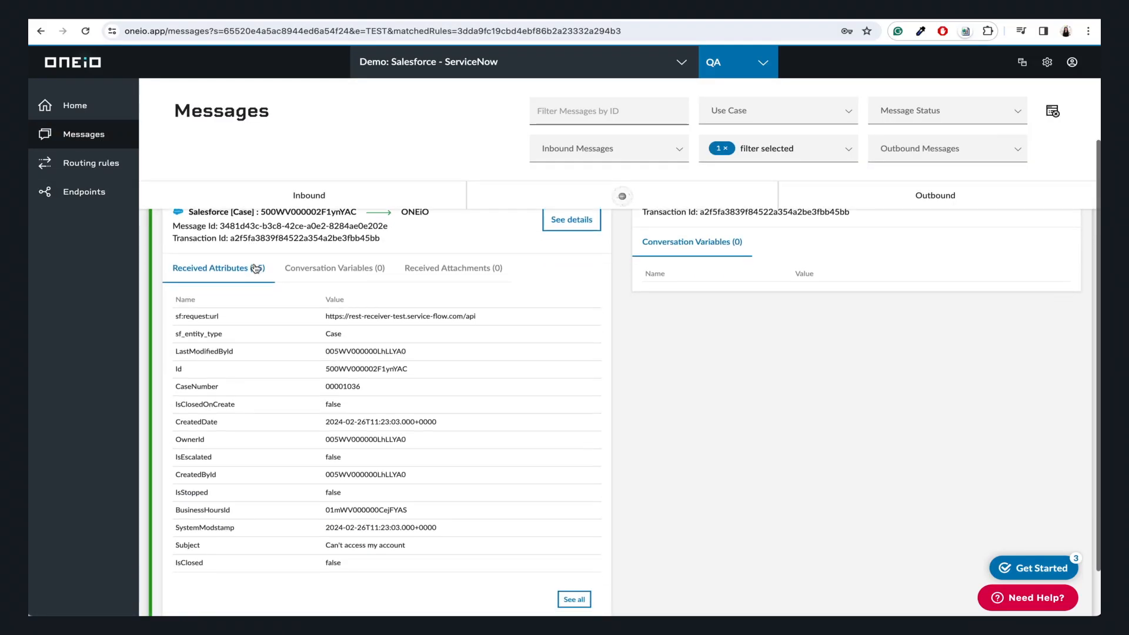
click(574, 599)
scroll(580, 419, down, 3)
triple_click(454, 324)
double_click(486, 357)
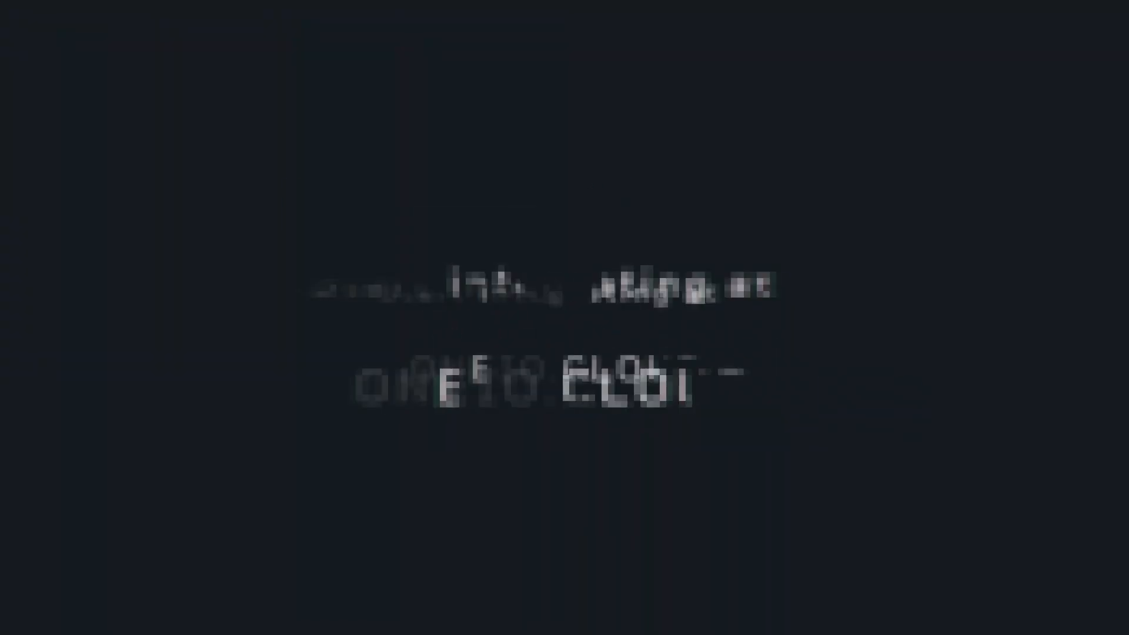